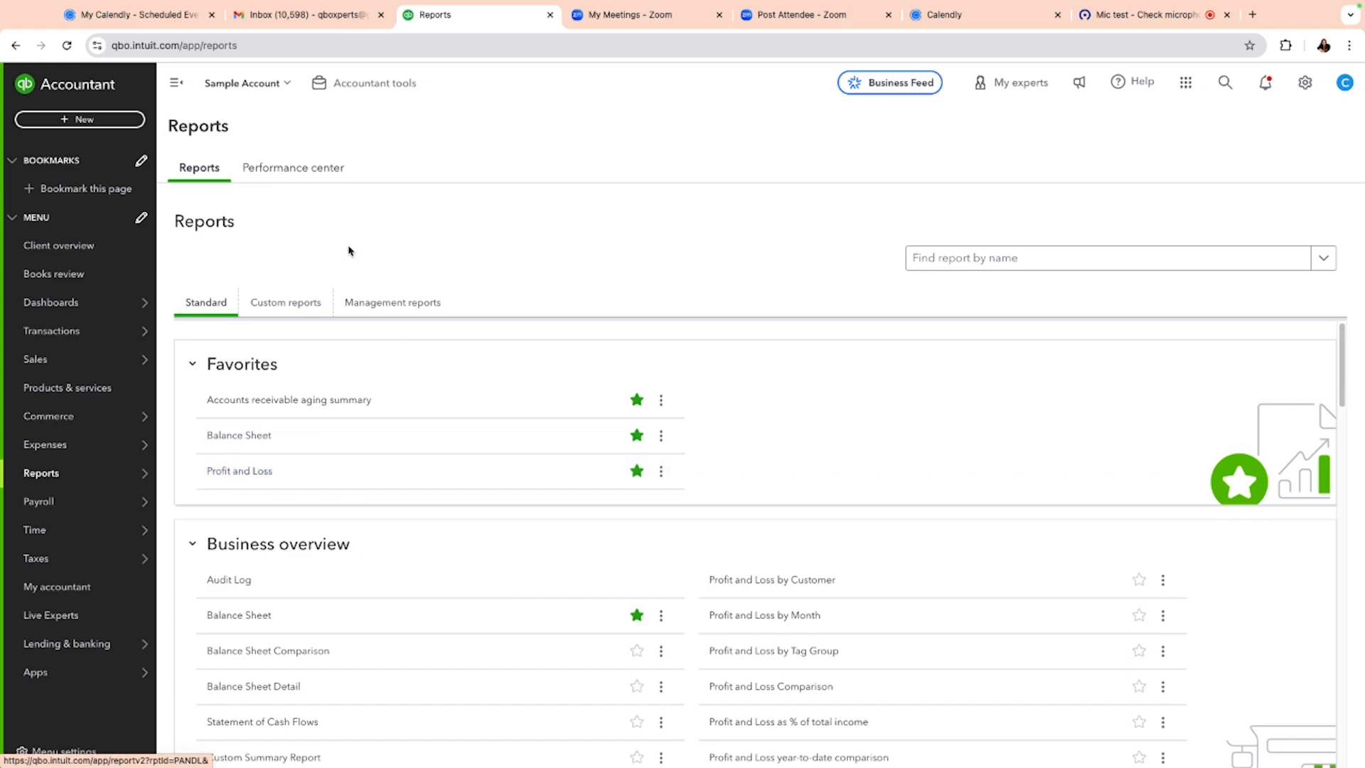
- Open the Profit and Loss report from the favorites and run it for Last Year
mouse_move(41, 477)
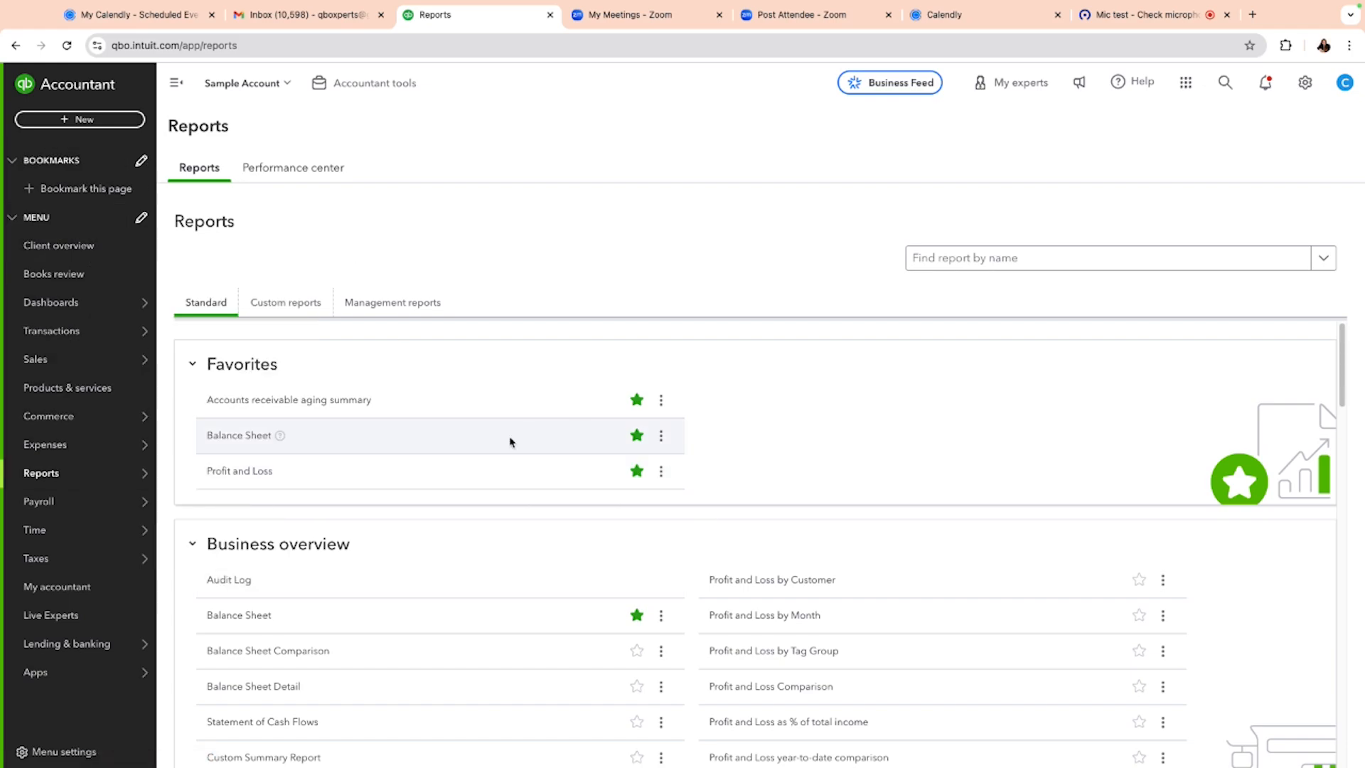
click(236, 471)
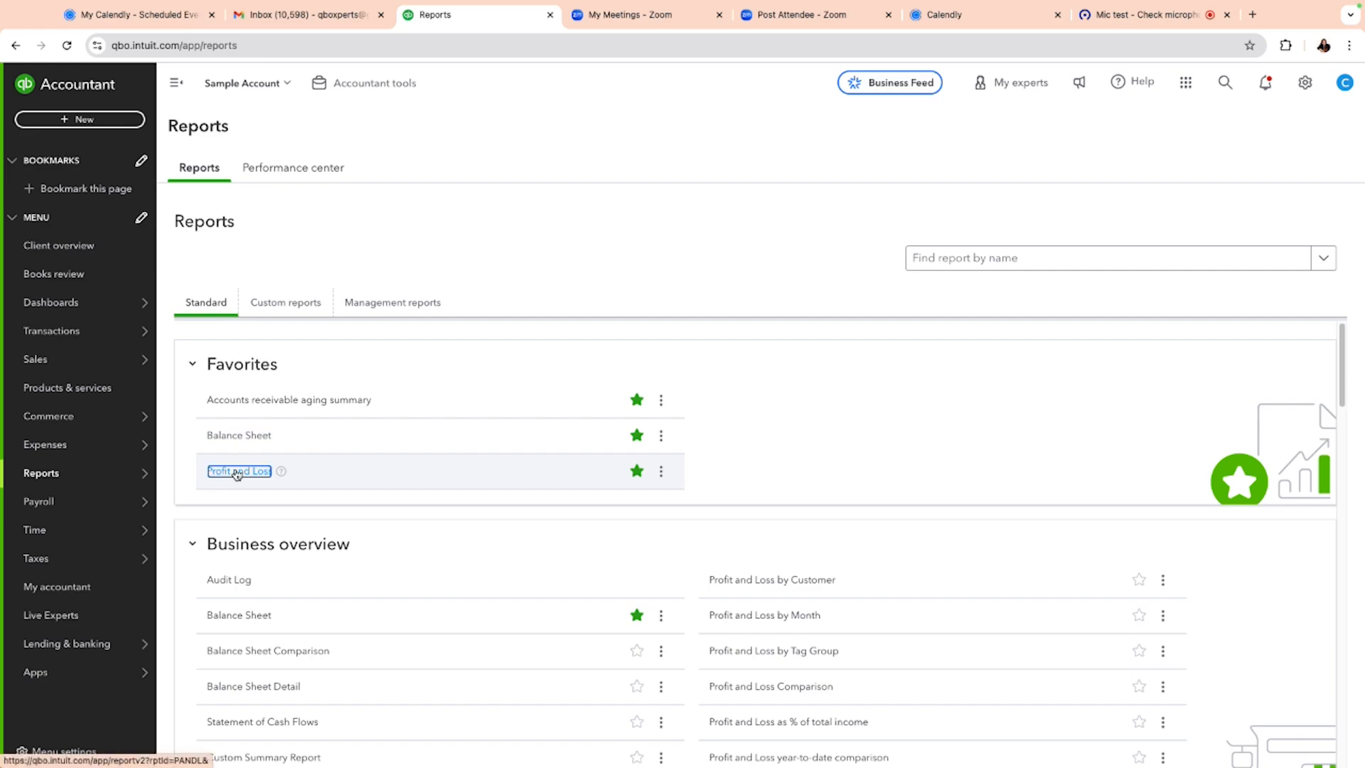
scroll(284, 478, up, 2)
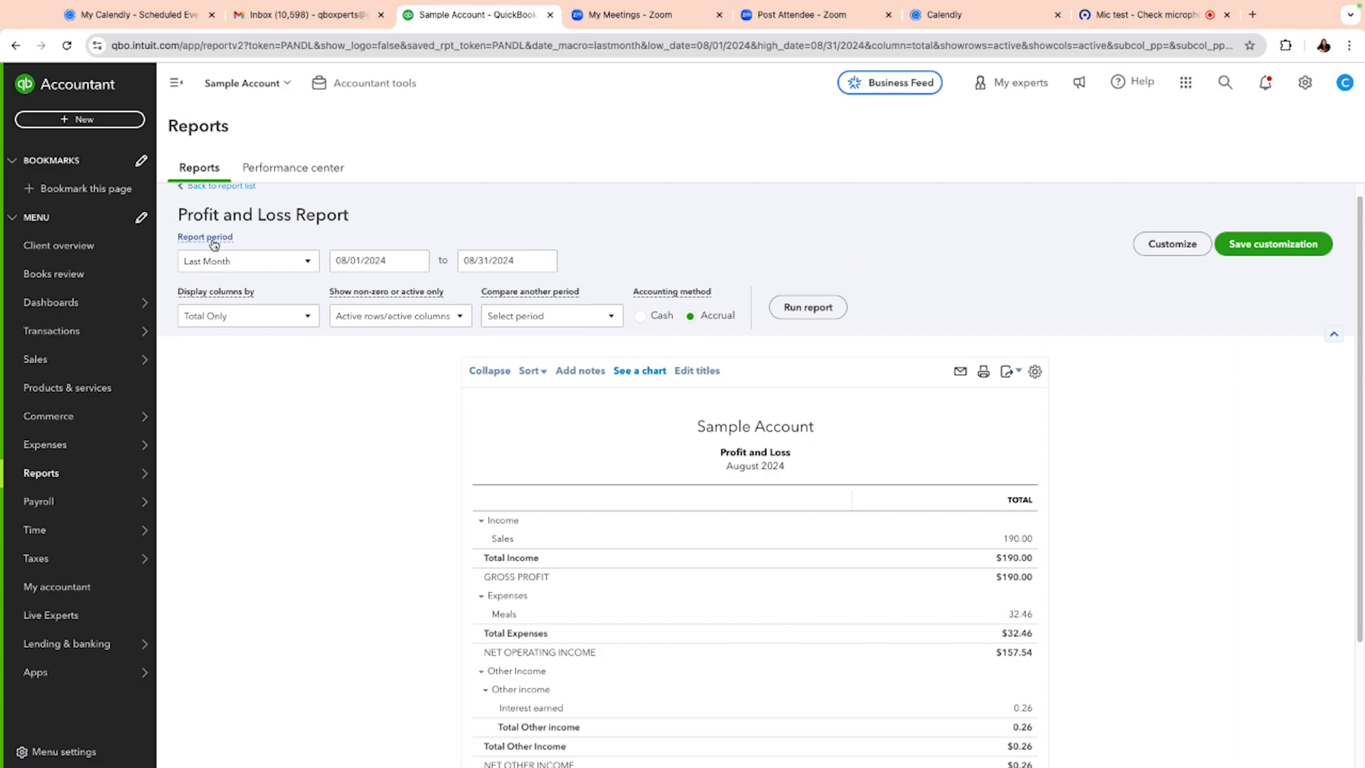
click(304, 266)
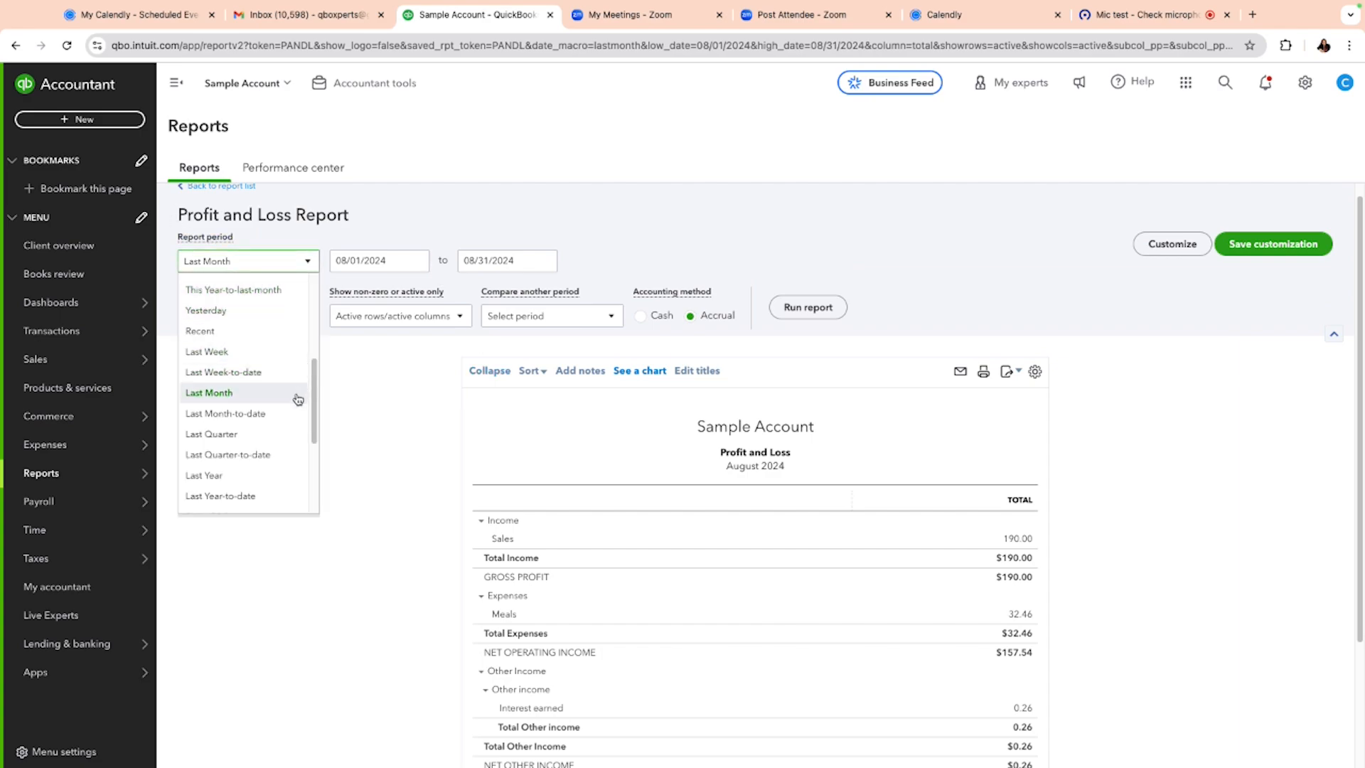
click(210, 476)
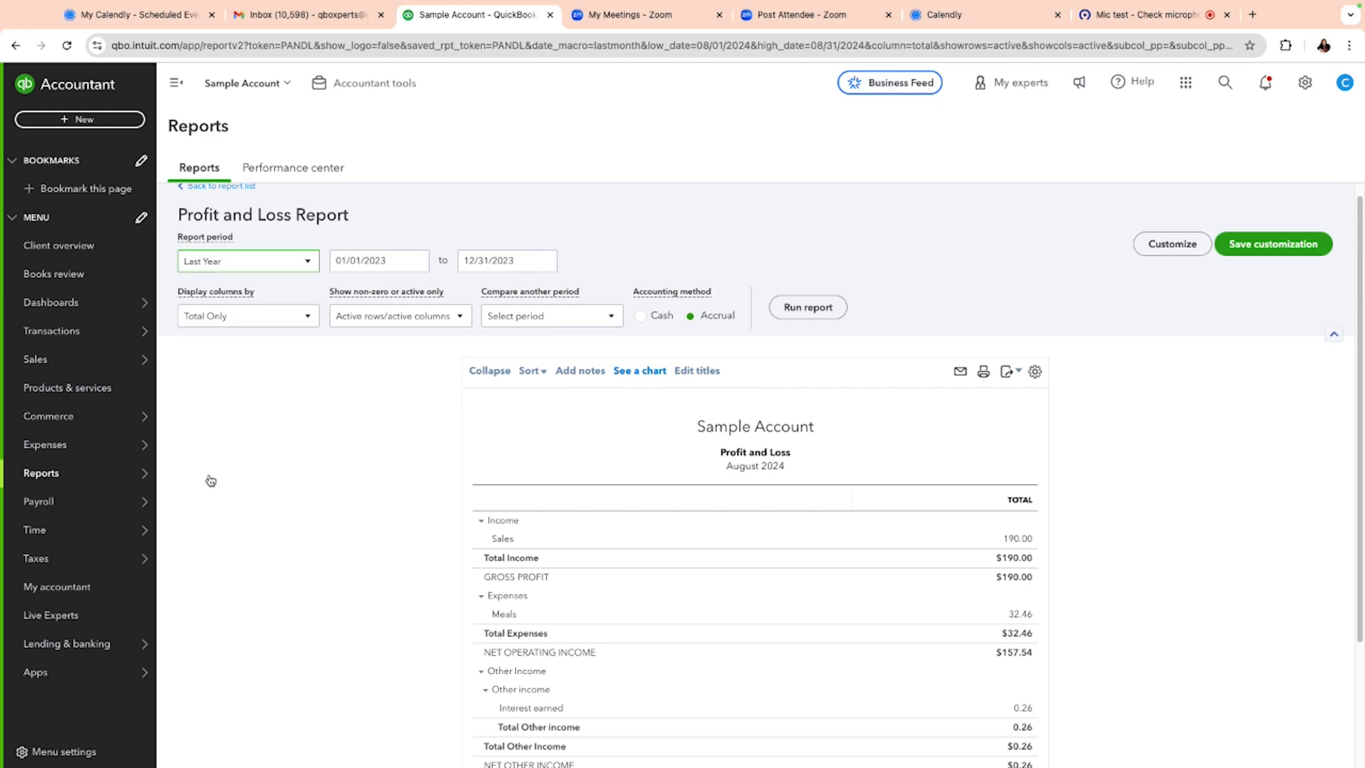
click(815, 316)
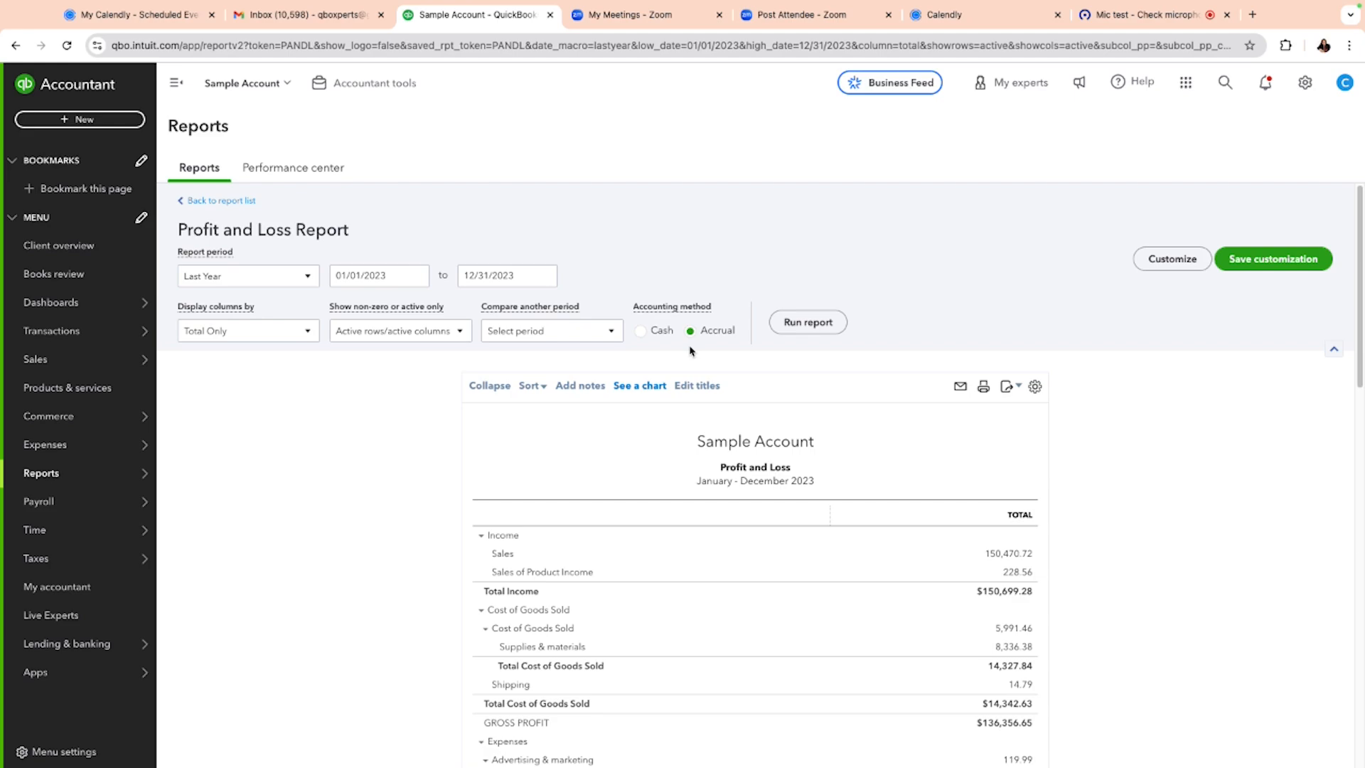
- Run the report on a Cash basis for This Year-to-last-month, with columns displayed by Months
click(640, 331)
click(305, 278)
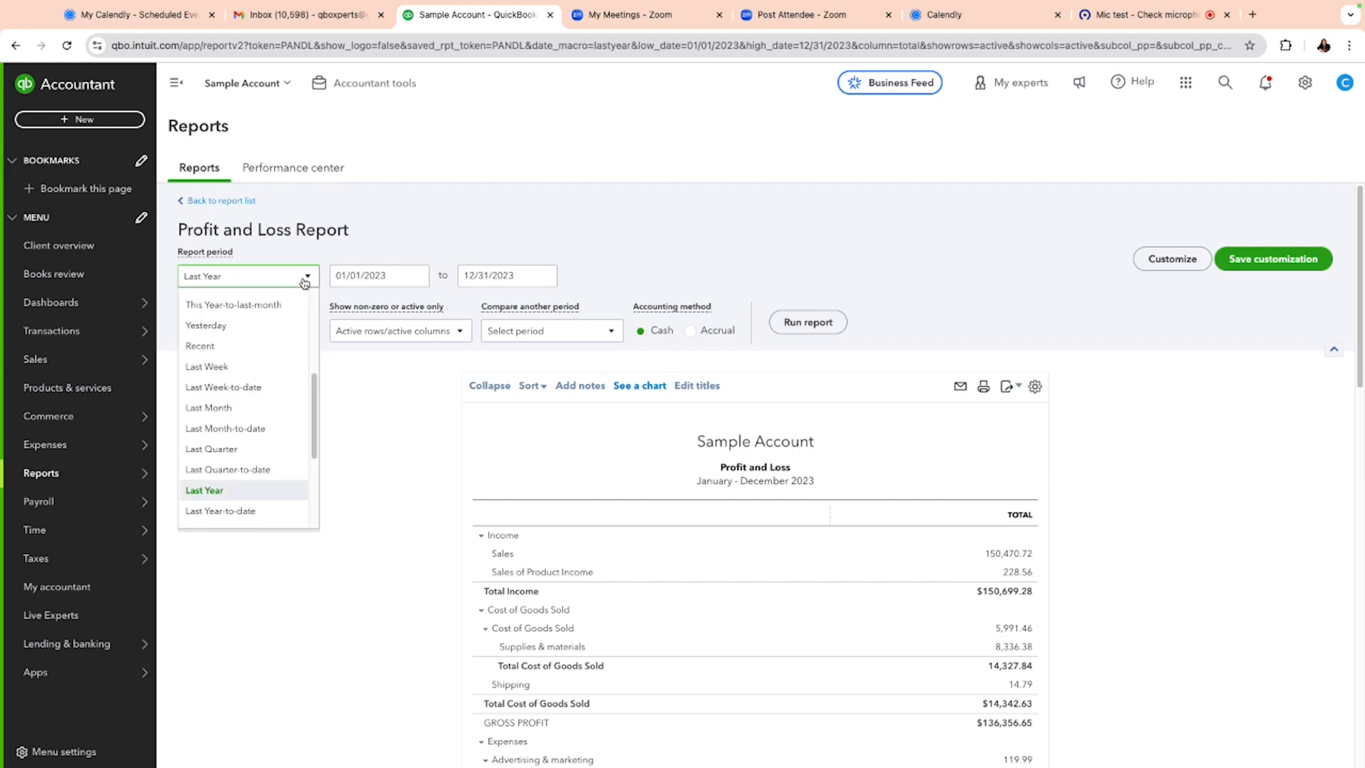
drag(314, 387, 335, 343)
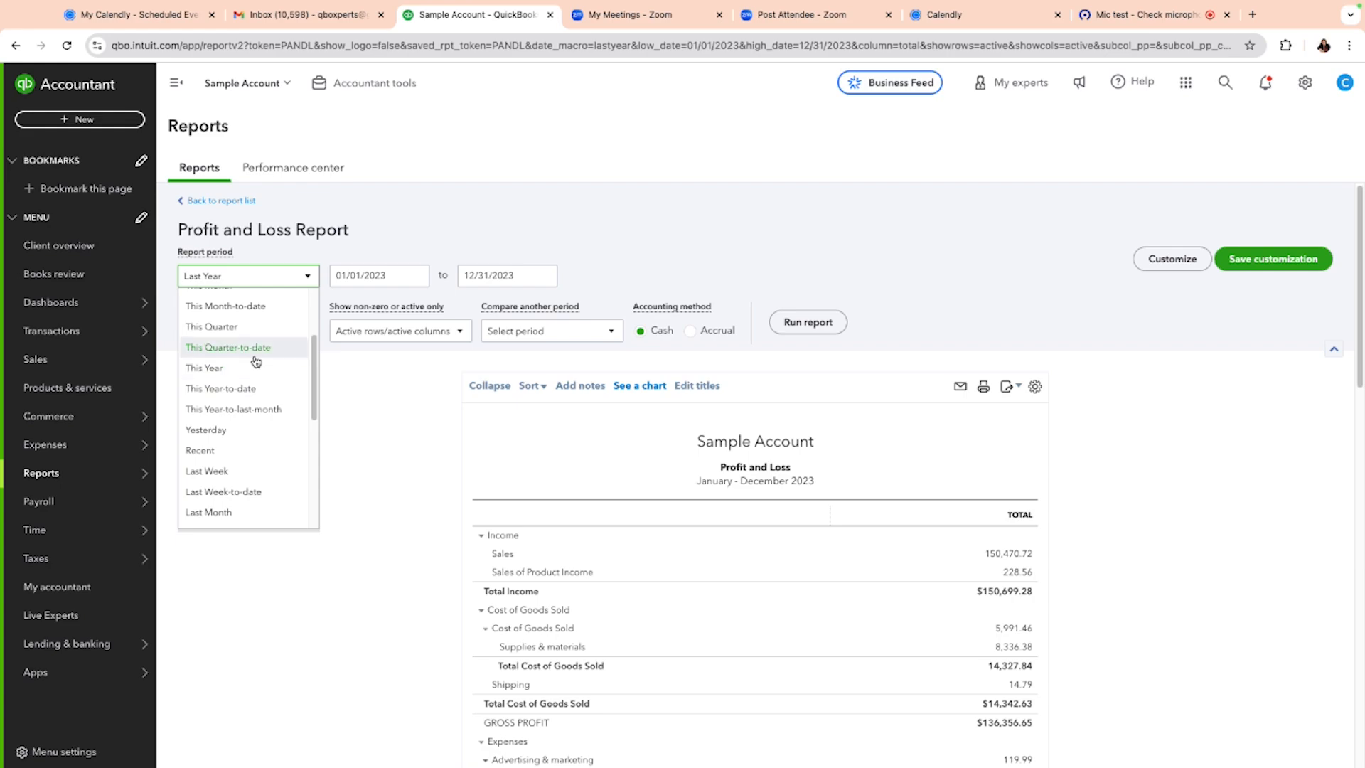
click(258, 406)
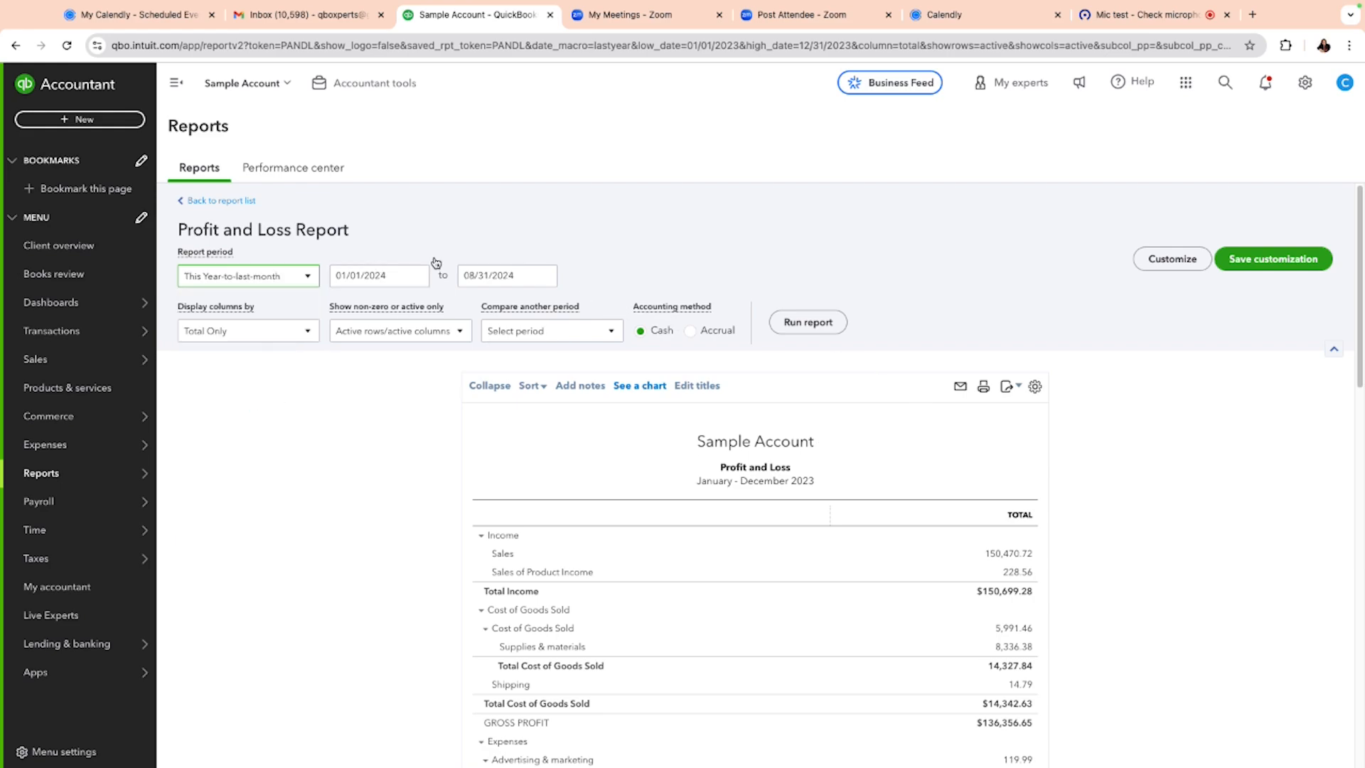
click(305, 334)
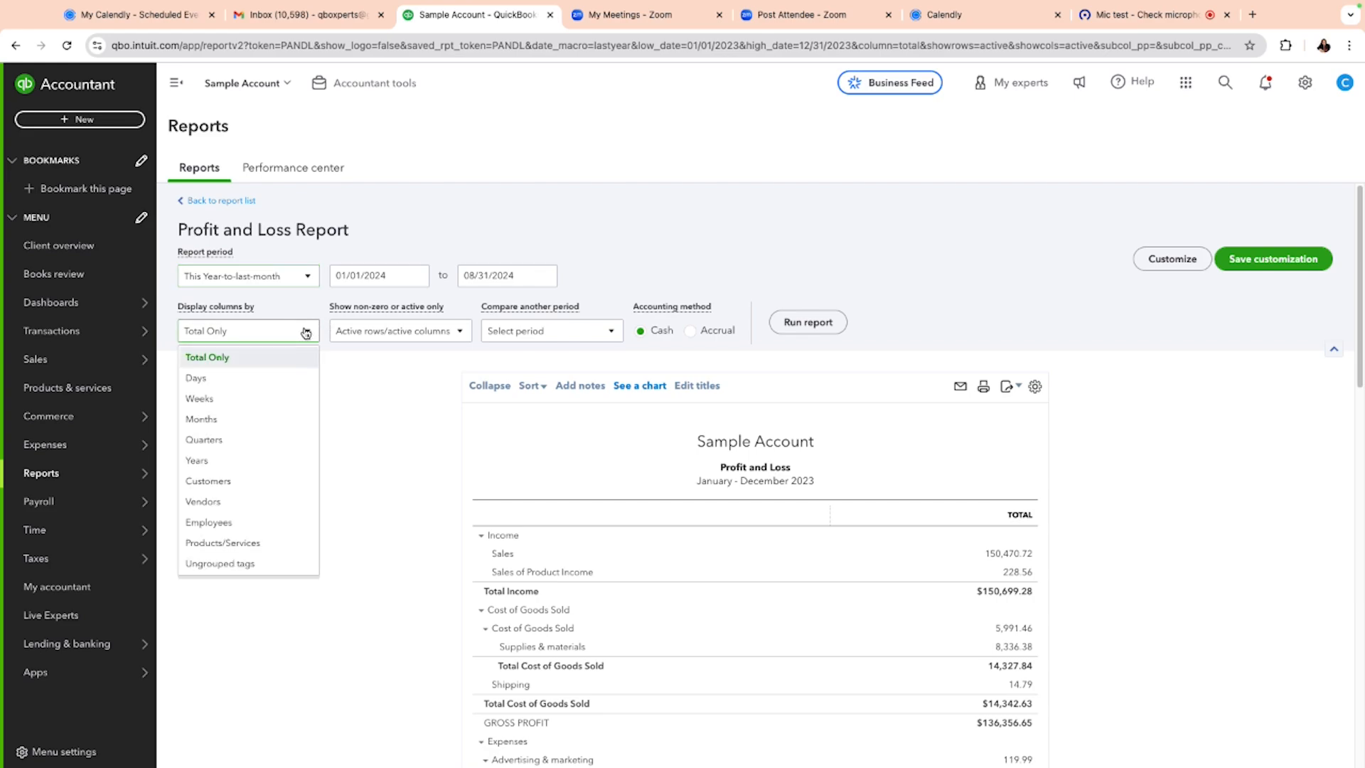
click(245, 421)
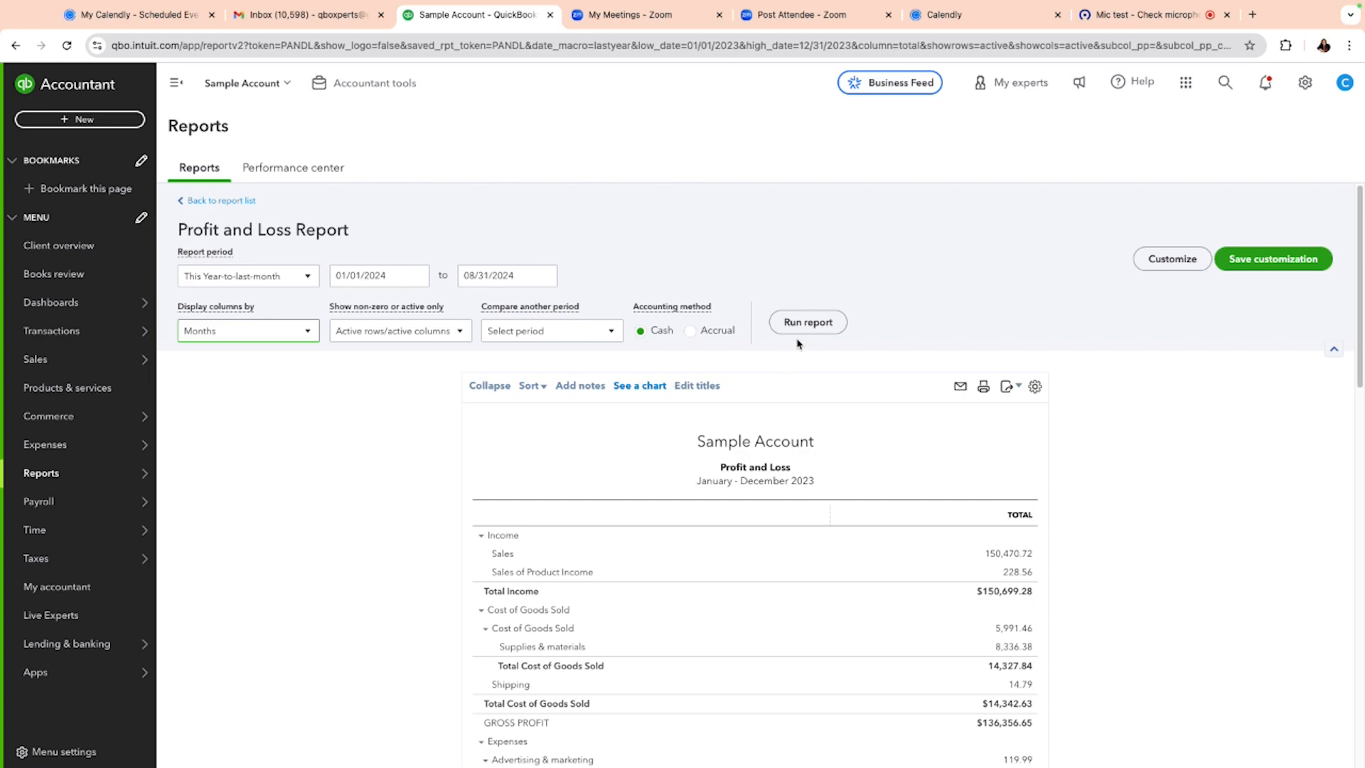
click(808, 322)
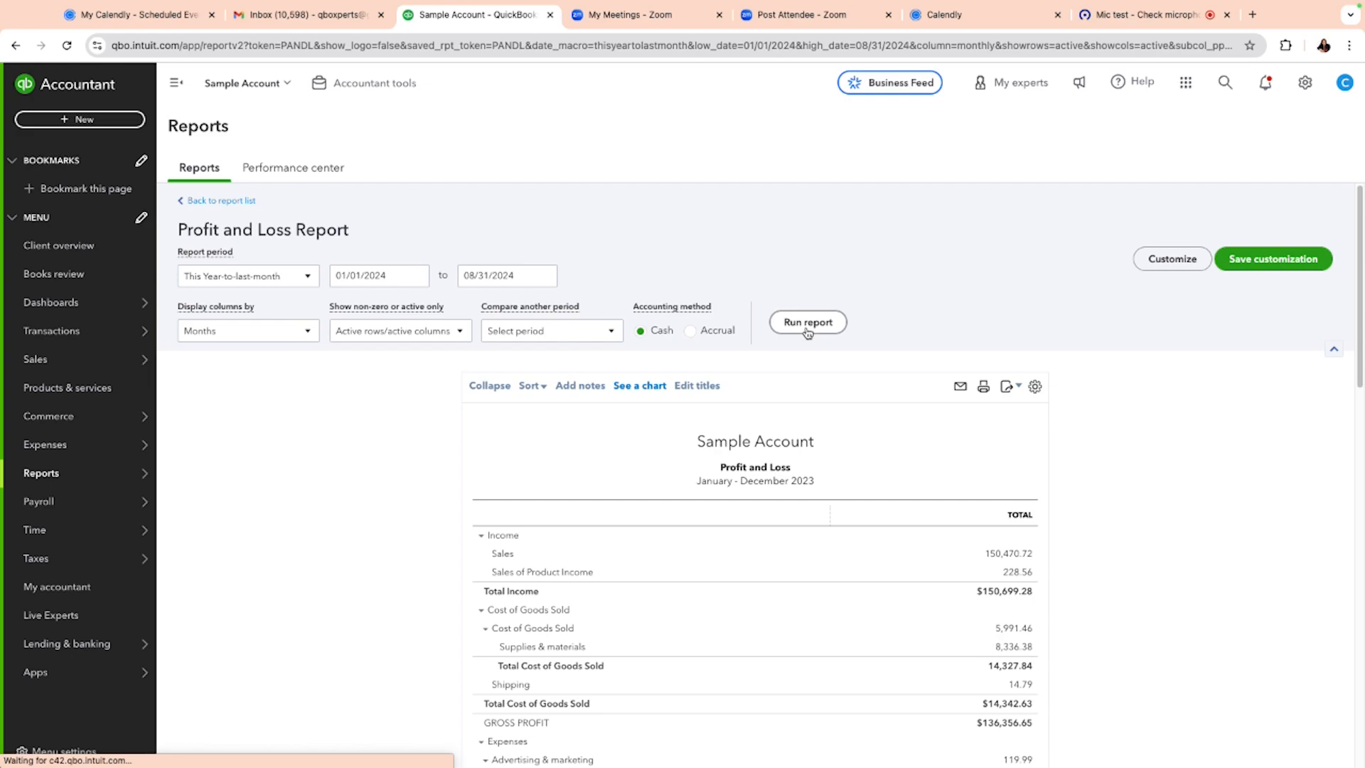
scroll(808, 333, down, 2)
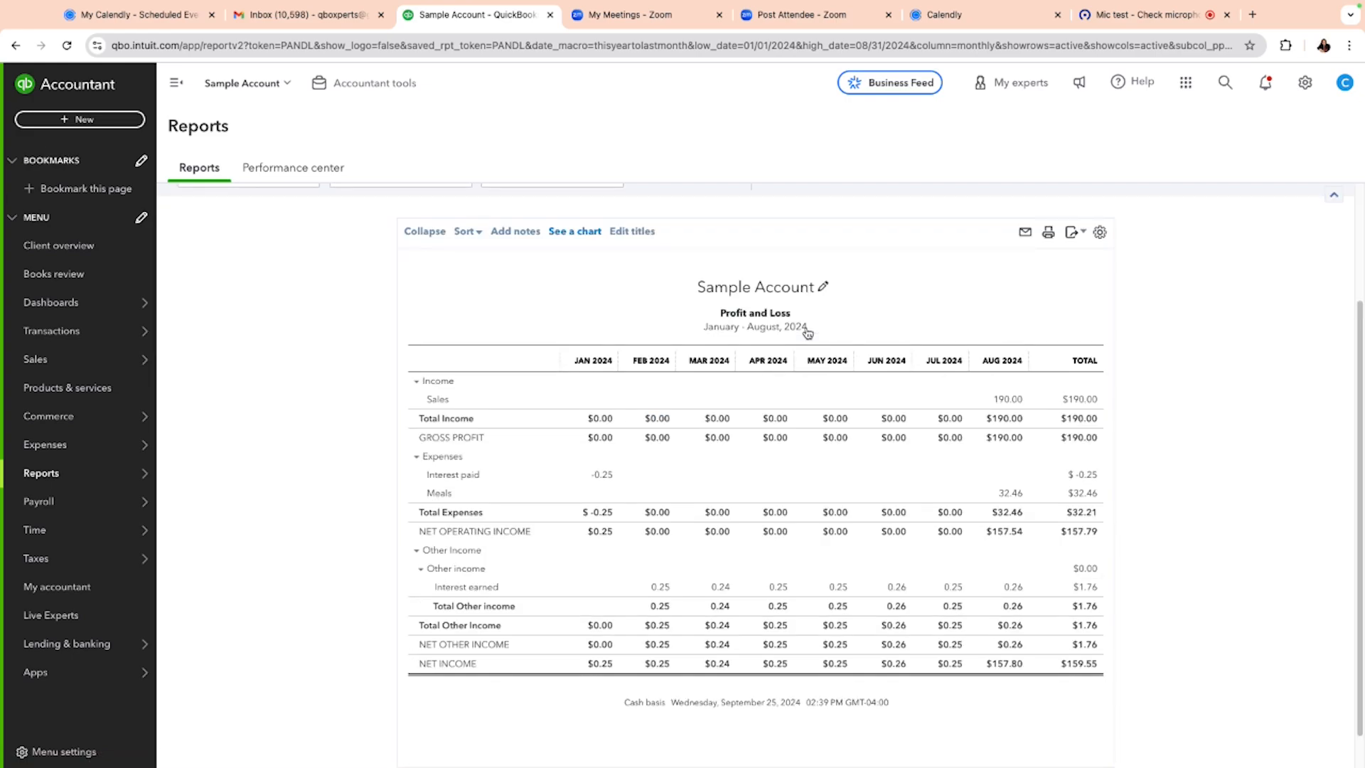
scroll(669, 446, up, 2)
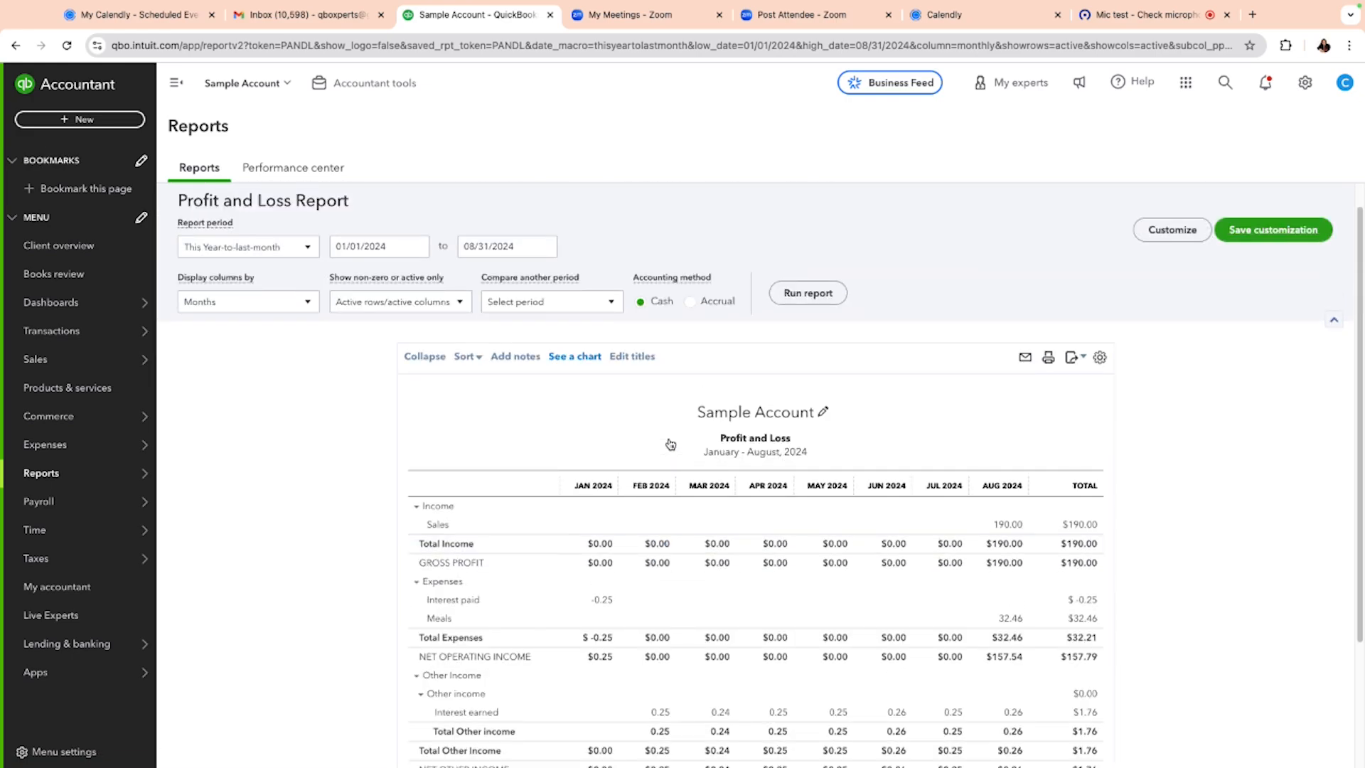
- Change the report period to Last Year and rerun the monthly Profit and Loss report
click(283, 249)
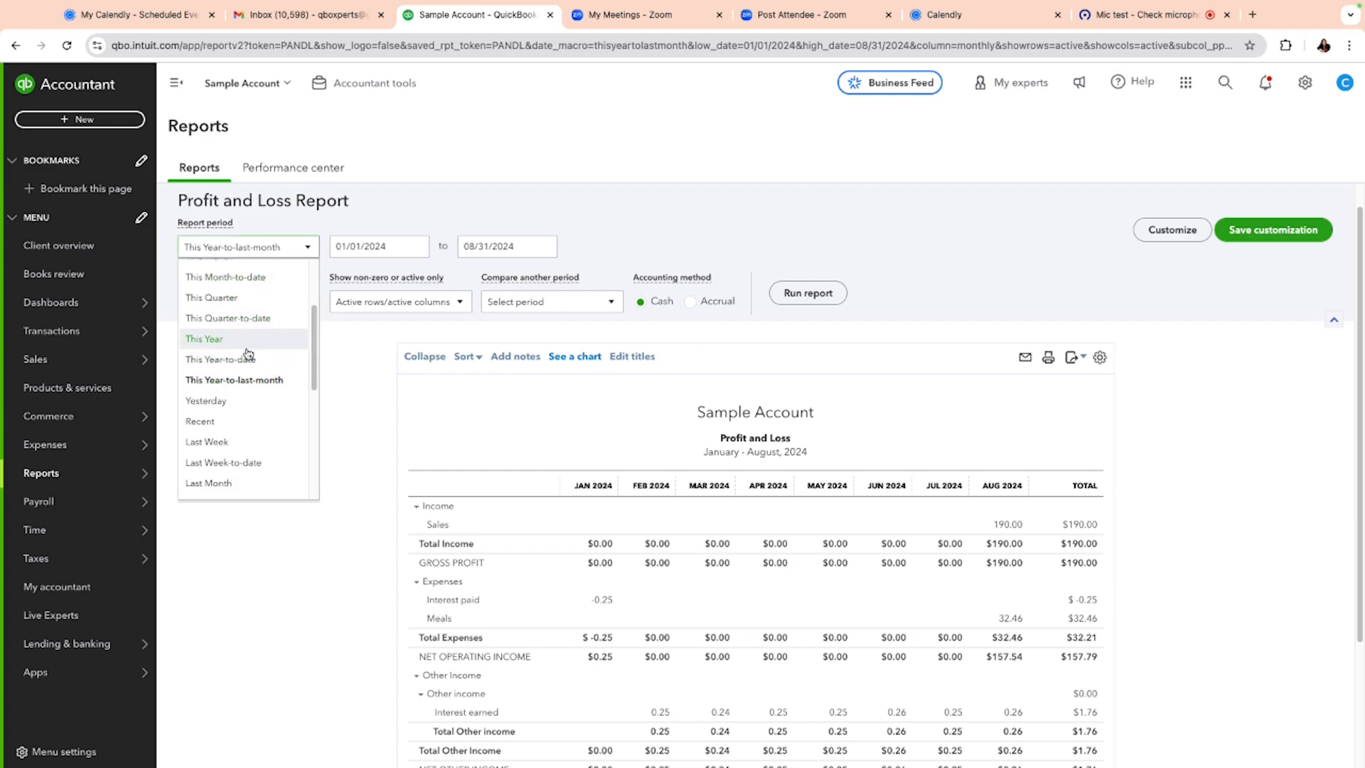
scroll(246, 356, down, 1)
scroll(246, 356, down, 2)
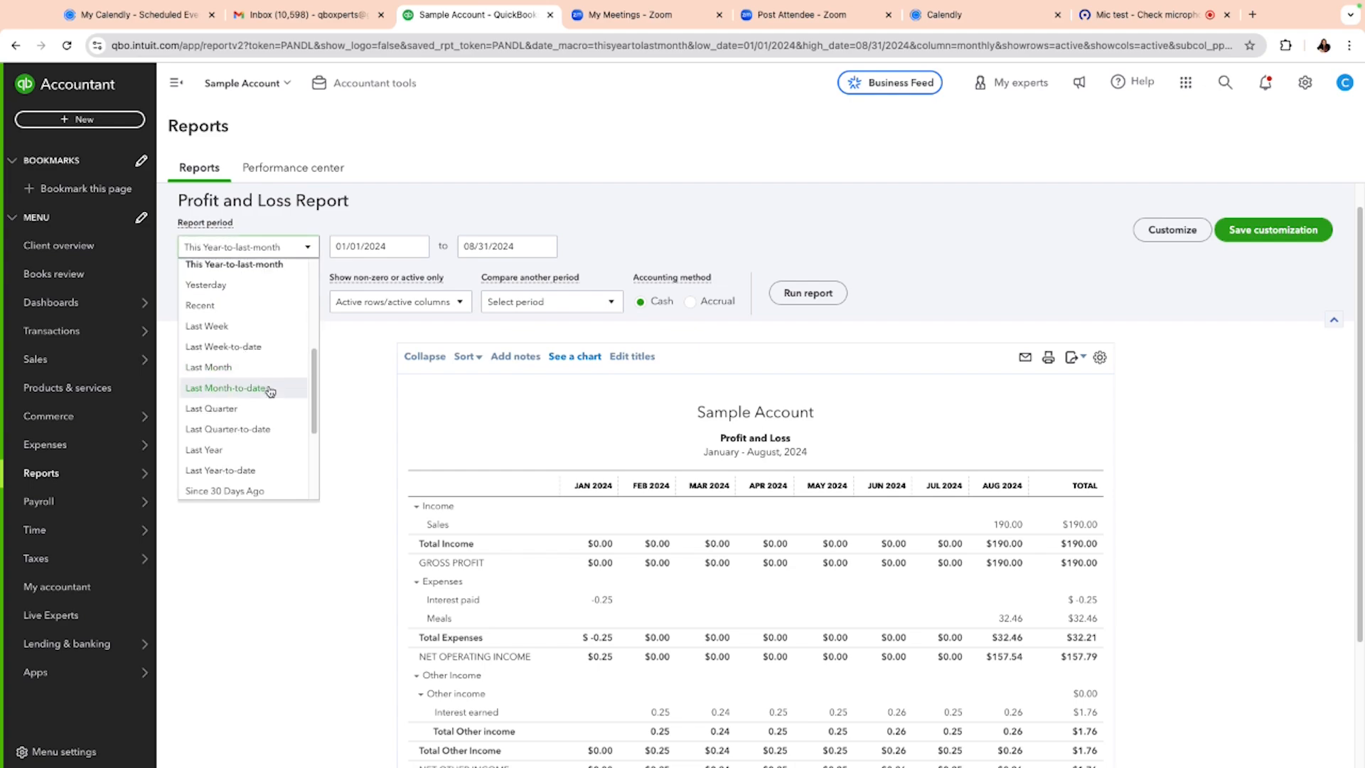
click(228, 445)
click(806, 293)
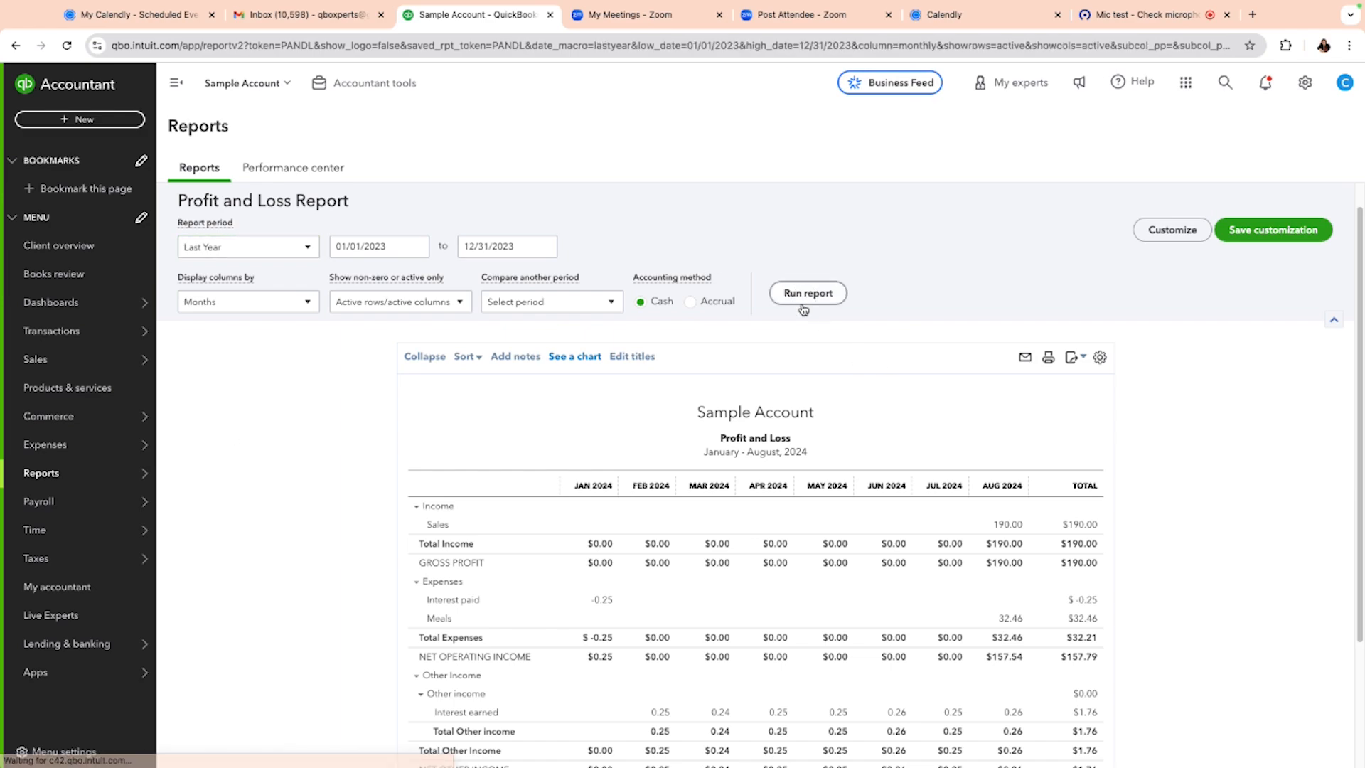
- Review the monthly income, cost of goods sold and gross profit figures in the 2023 Profit and Loss report
scroll(817, 451, up, 3)
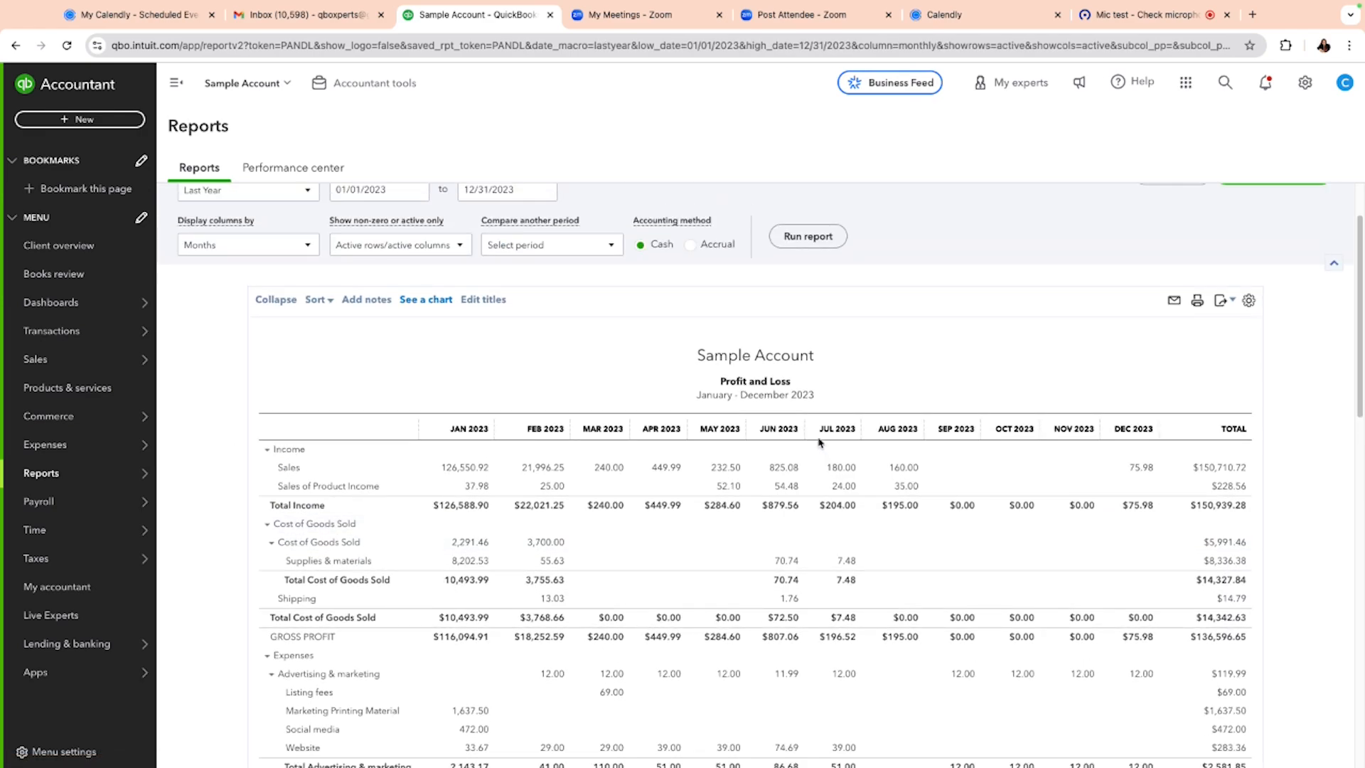
scroll(818, 442, up, 1)
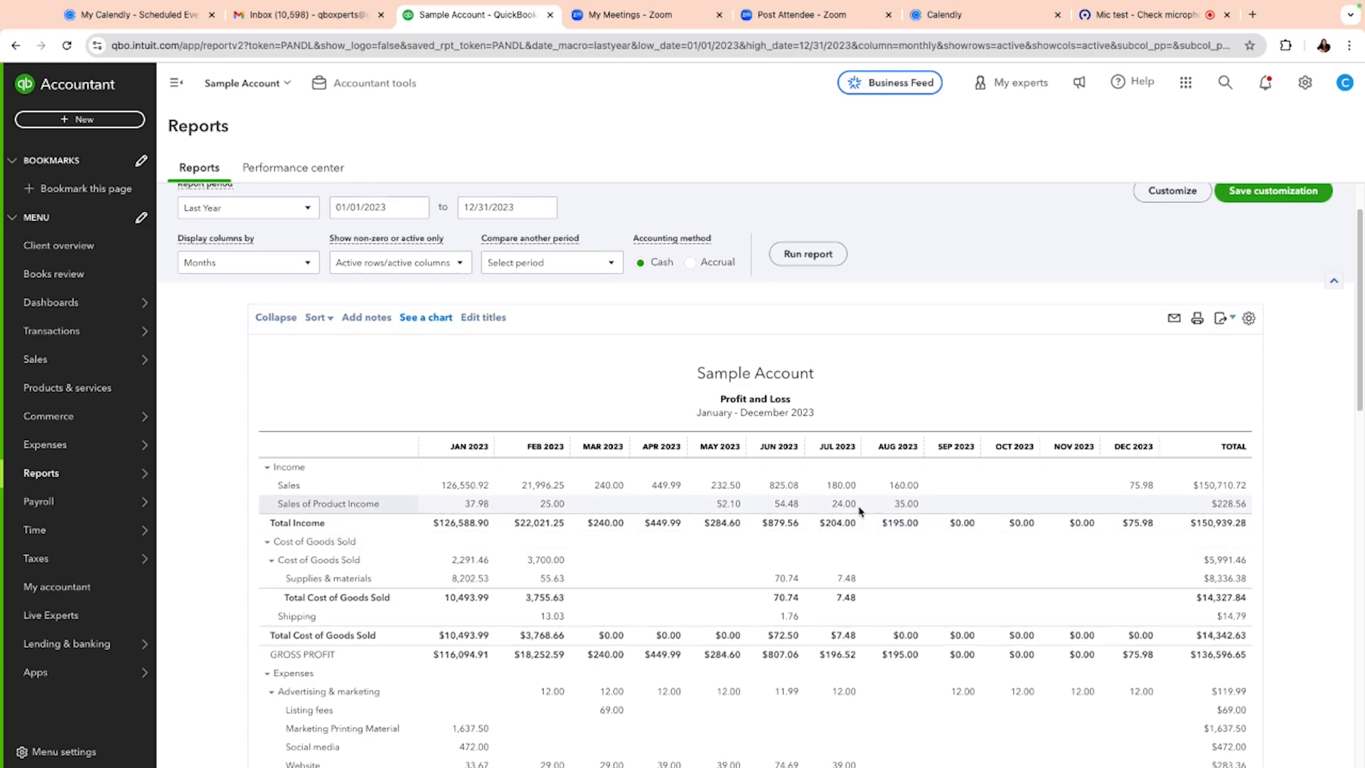
scroll(858, 510, down, 1)
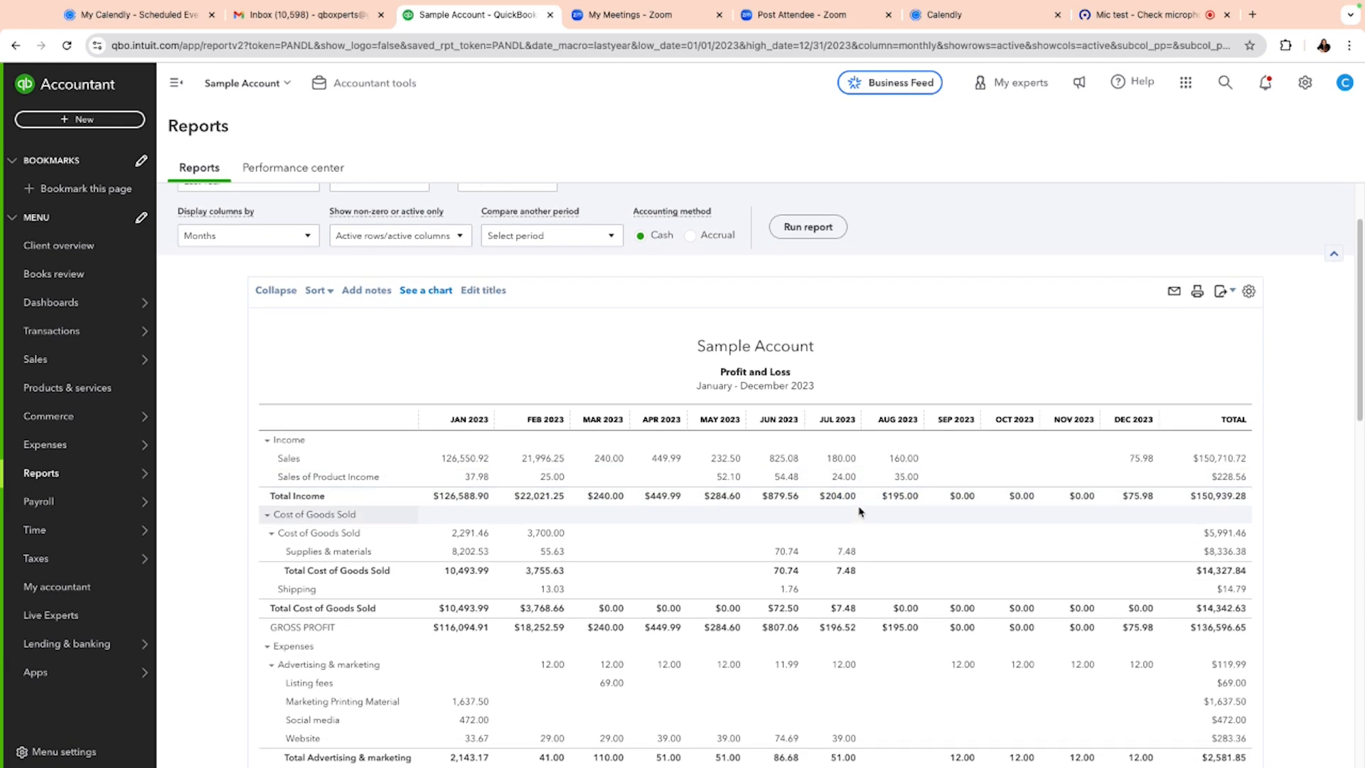
scroll(859, 511, down, 3)
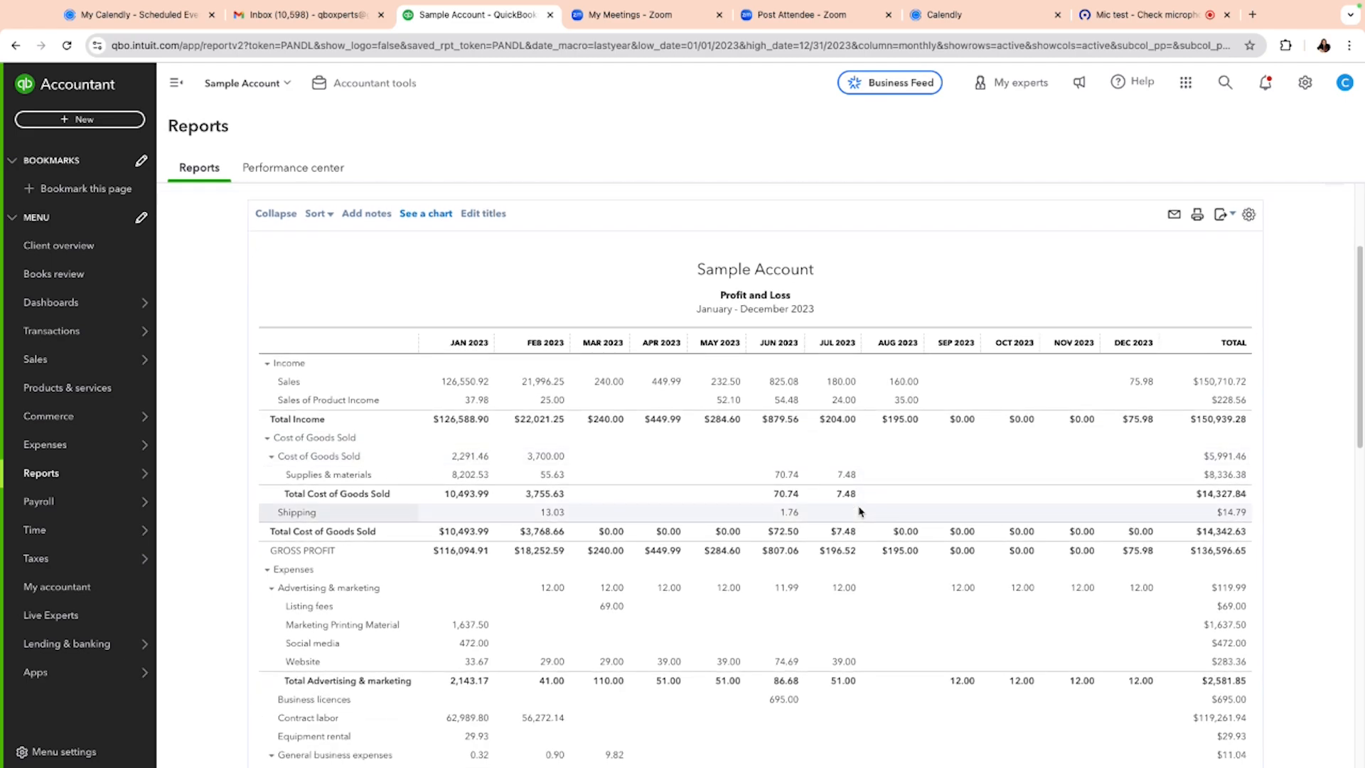
scroll(858, 510, down, 6)
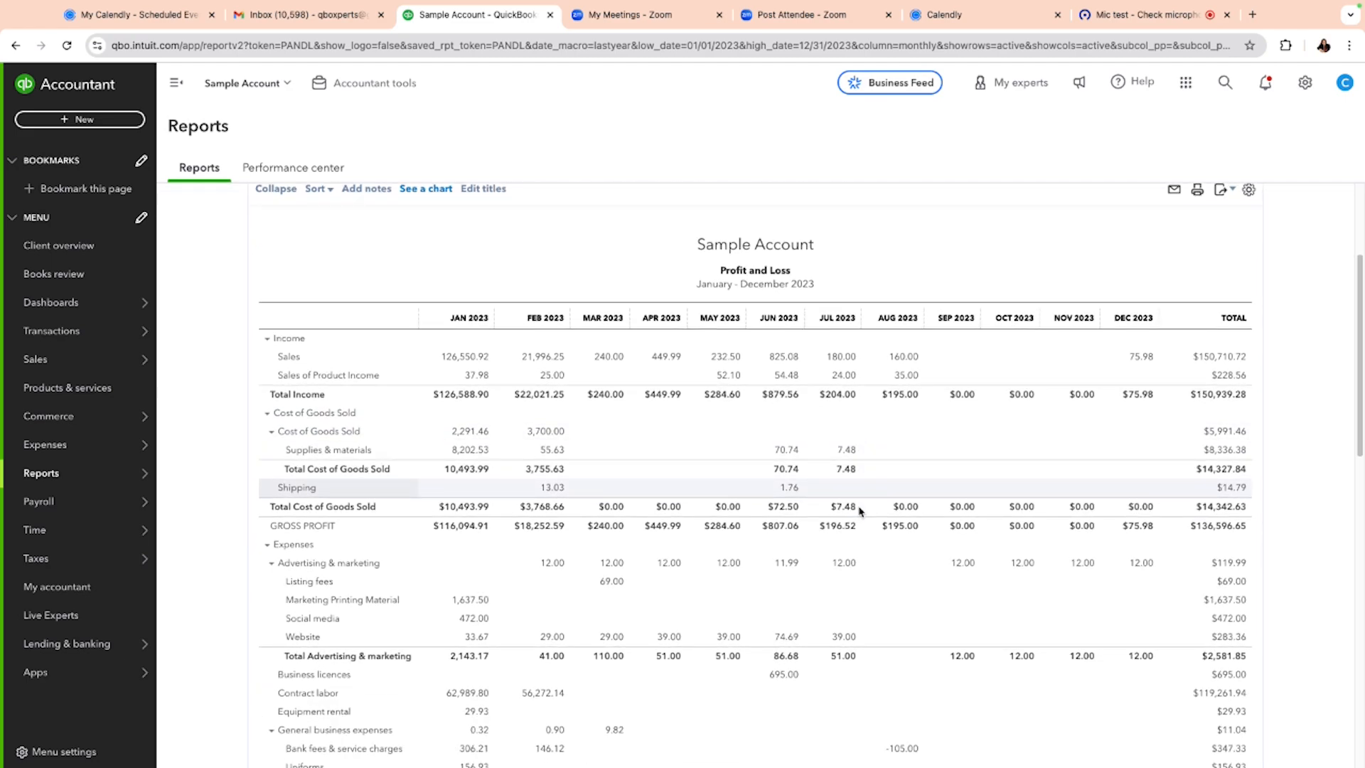
scroll(859, 511, down, 1)
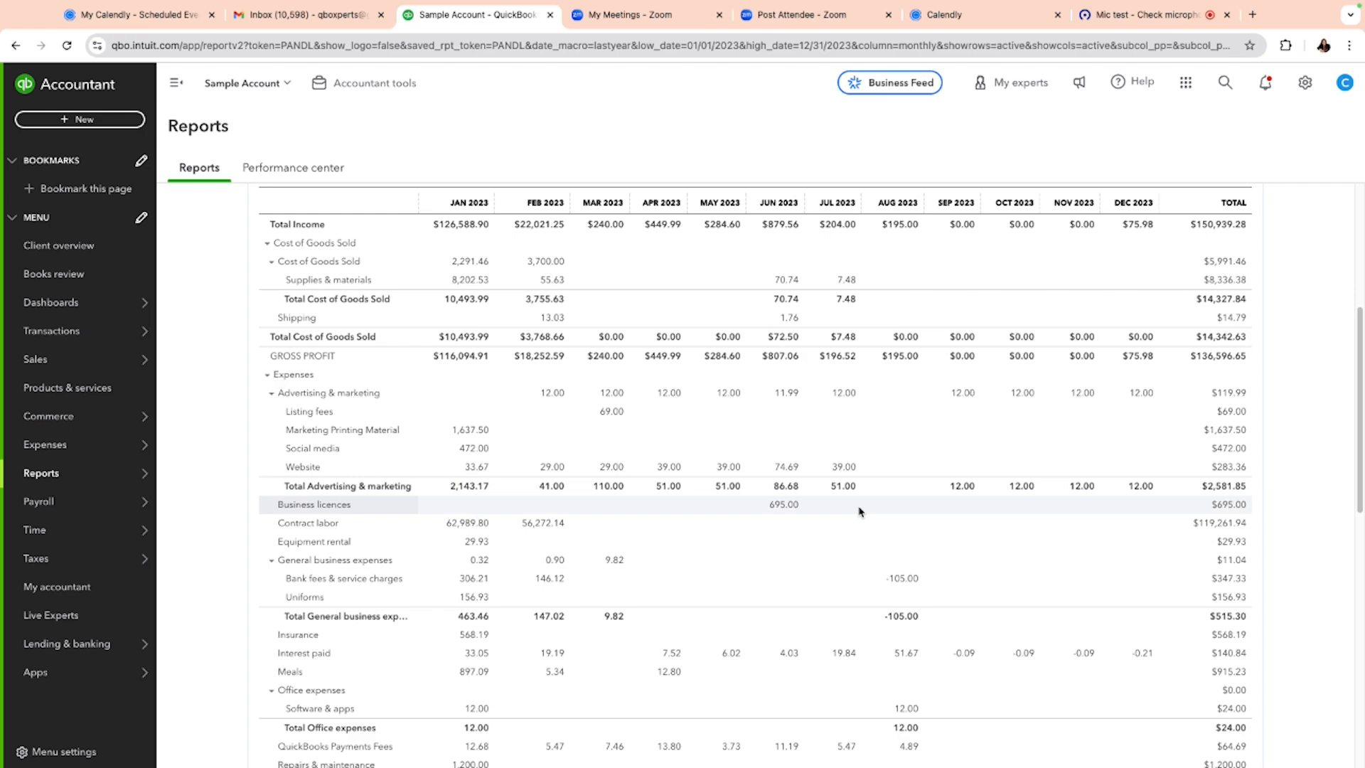
- Examine the monthly amounts from gross profit through the expense categories, other income and other expenses, down to net income
scroll(859, 510, up, 4)
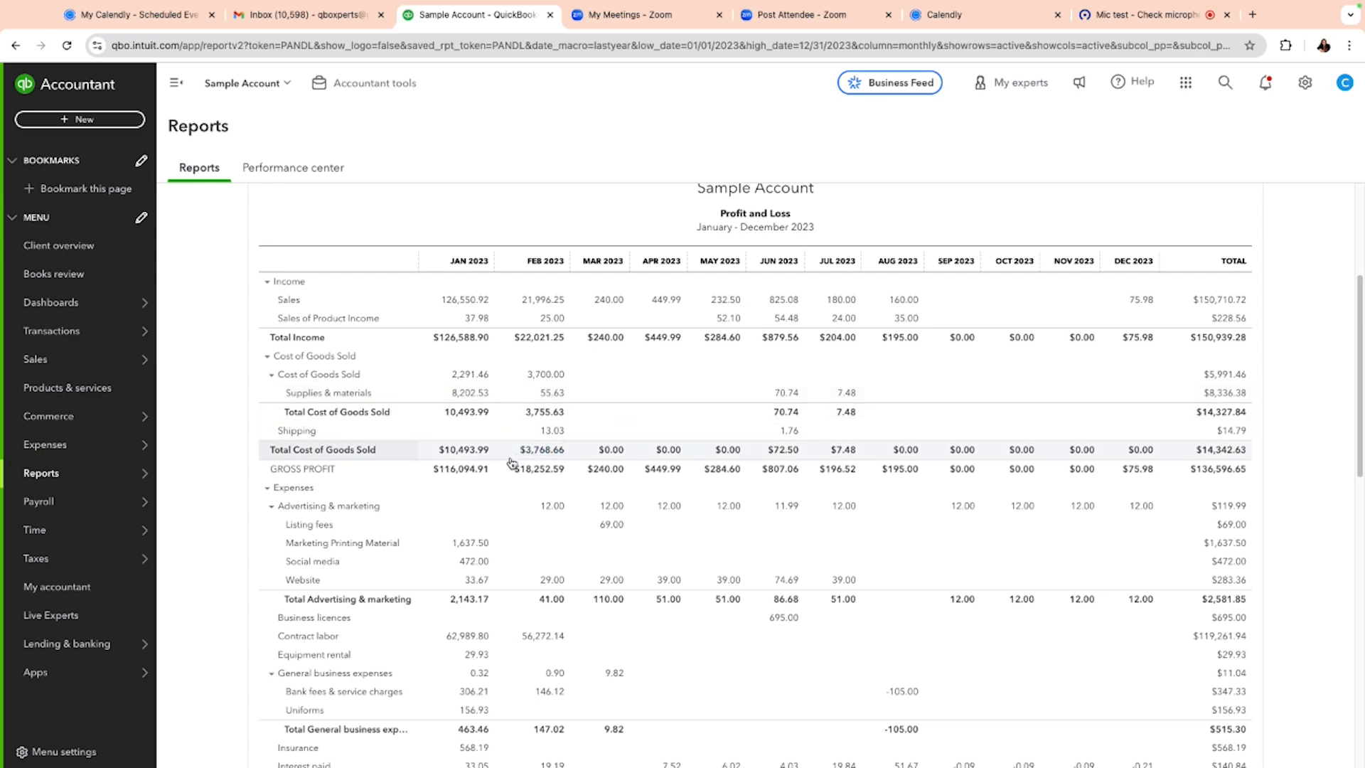
scroll(512, 462, down, 1)
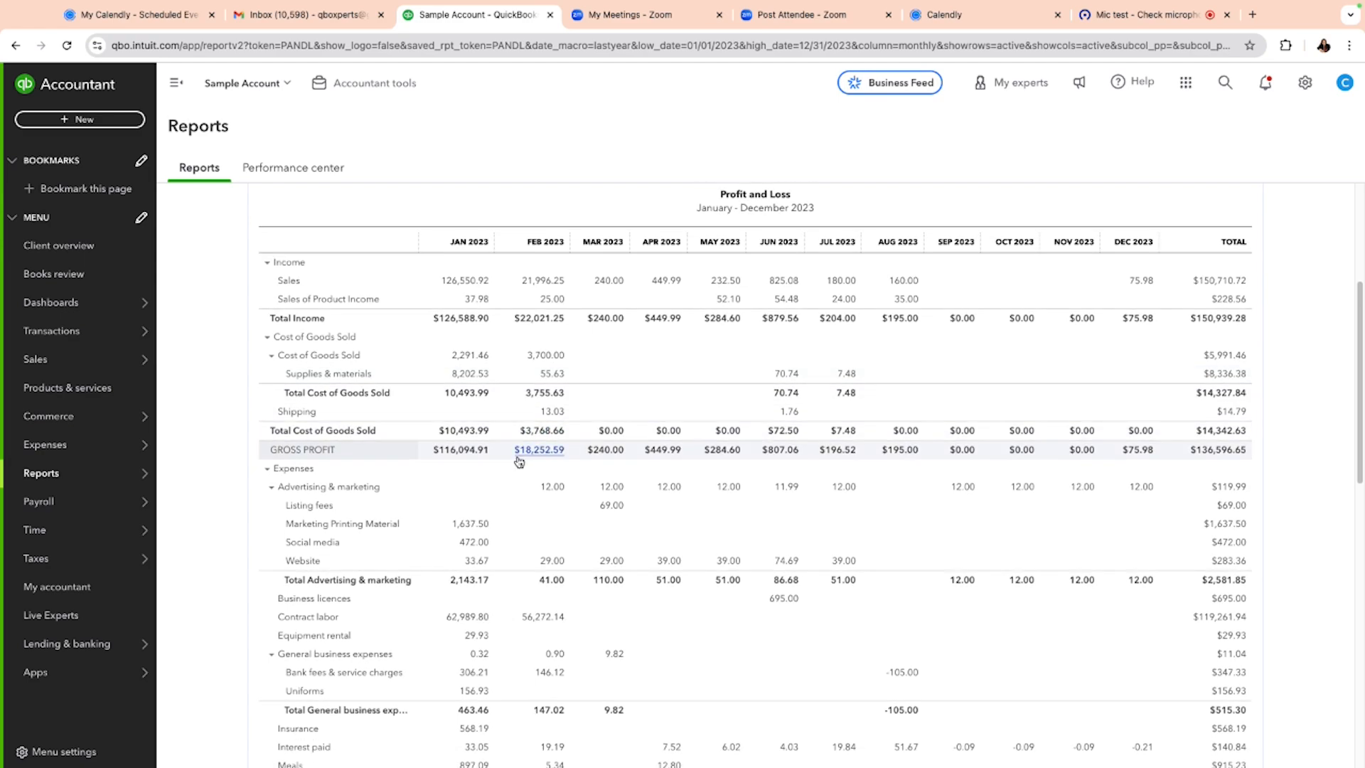
scroll(518, 462, down, 1)
scroll(520, 462, down, 2)
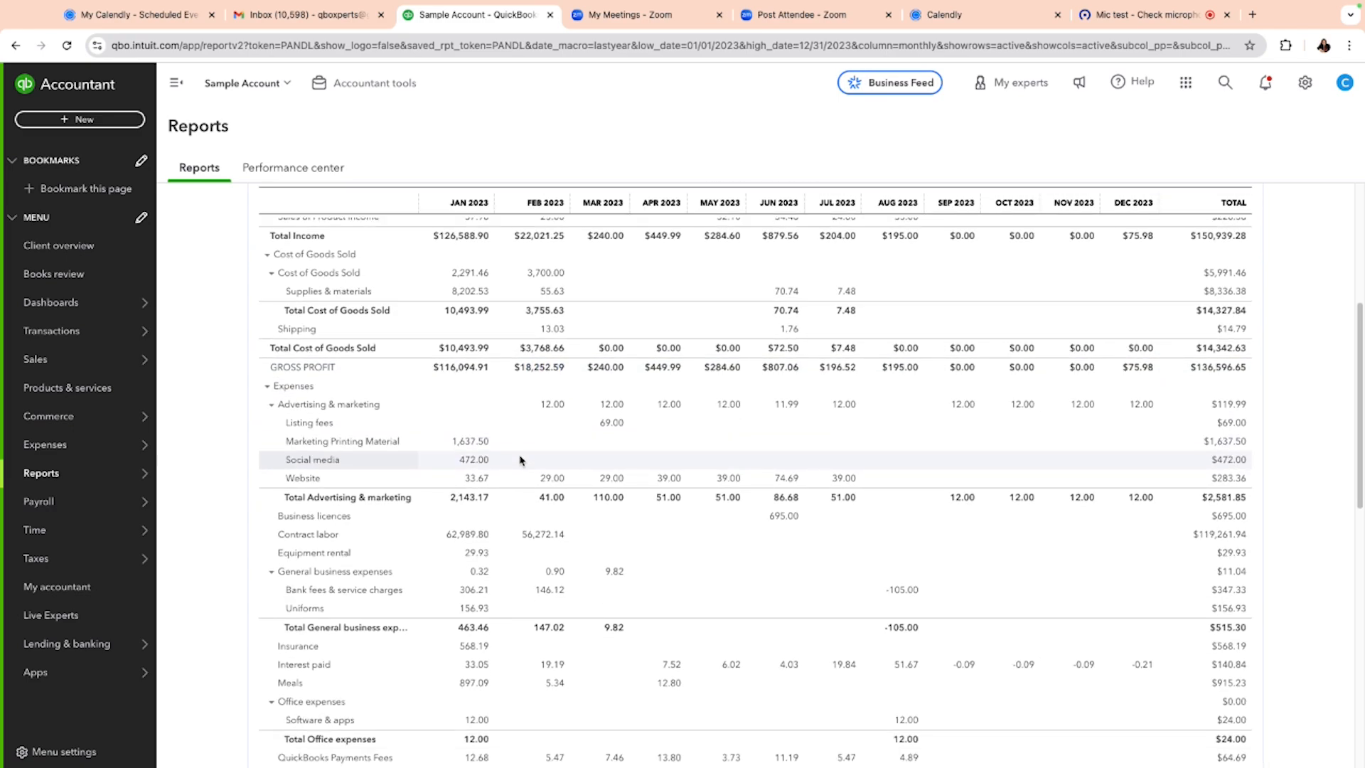
scroll(519, 461, down, 1)
scroll(520, 460, down, 1)
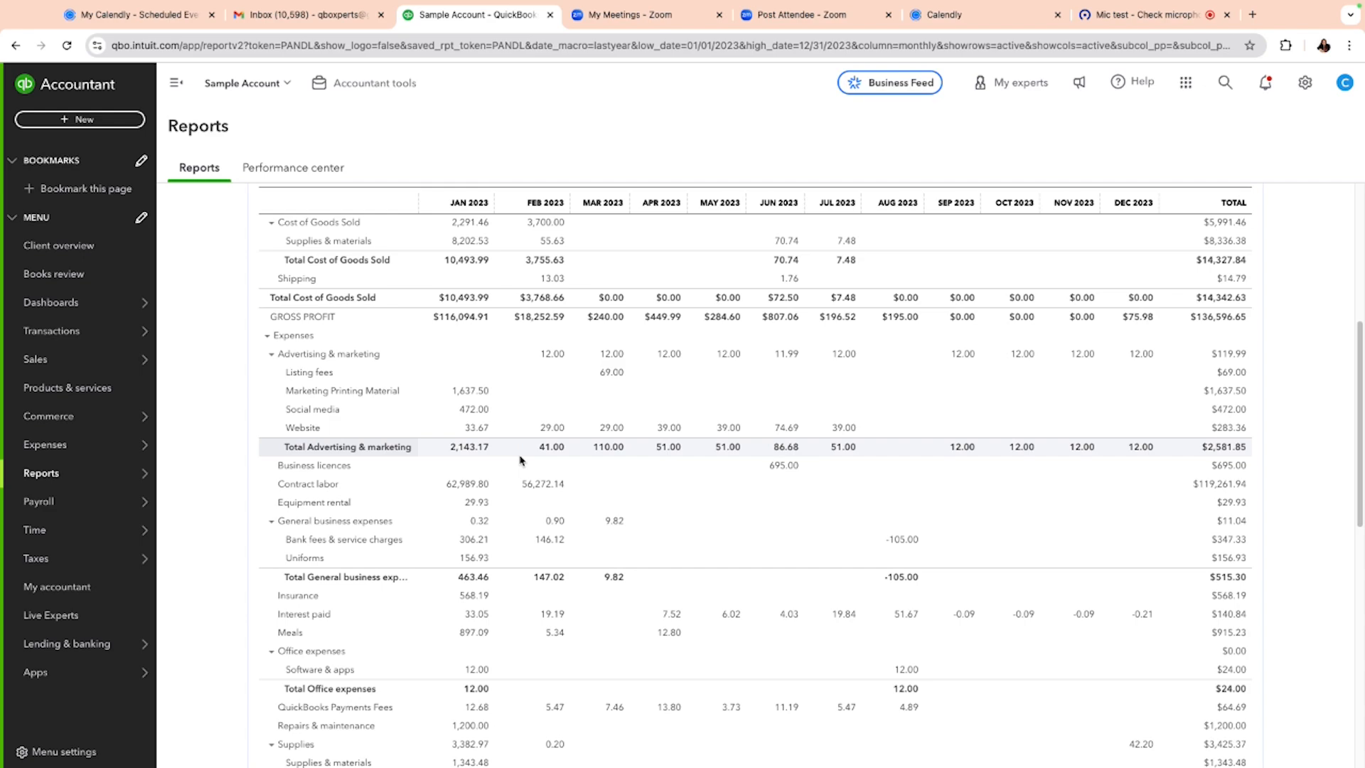
scroll(520, 460, down, 1)
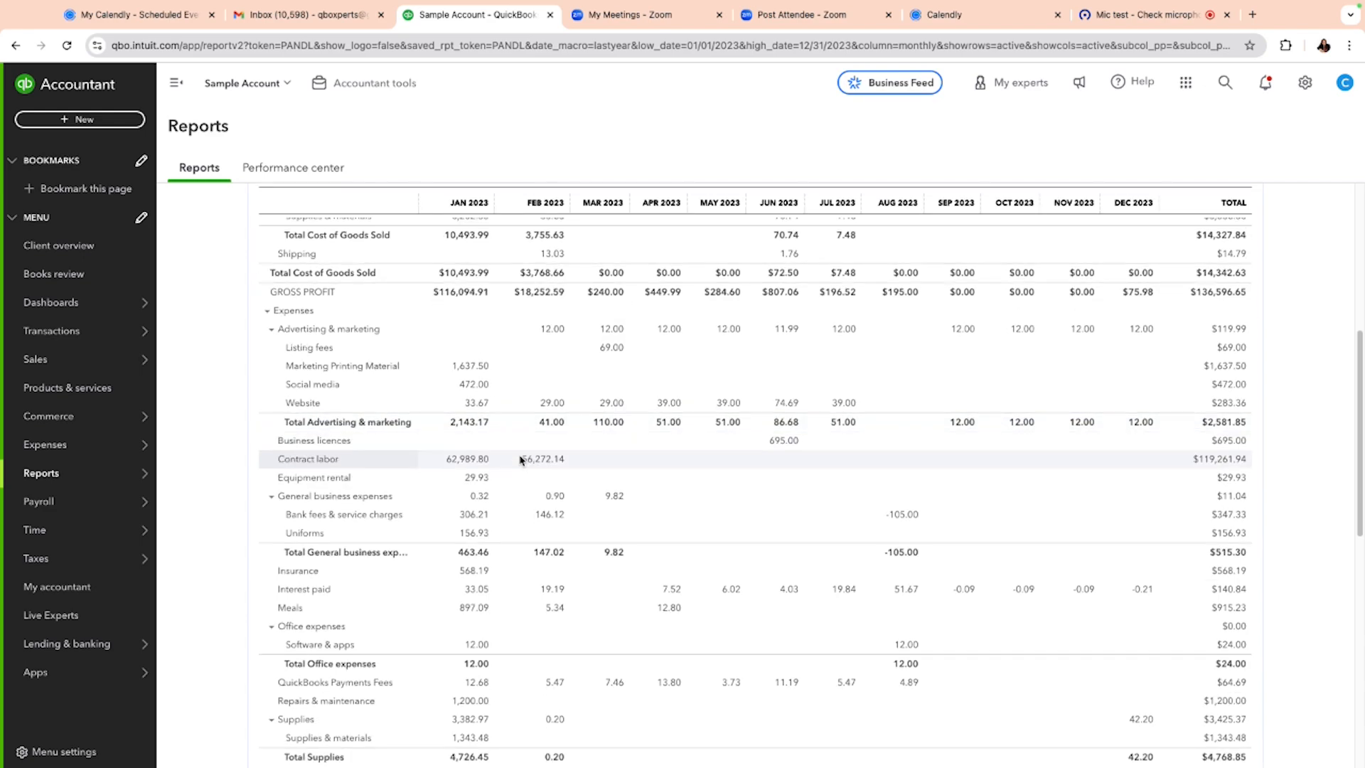
scroll(520, 461, down, 1)
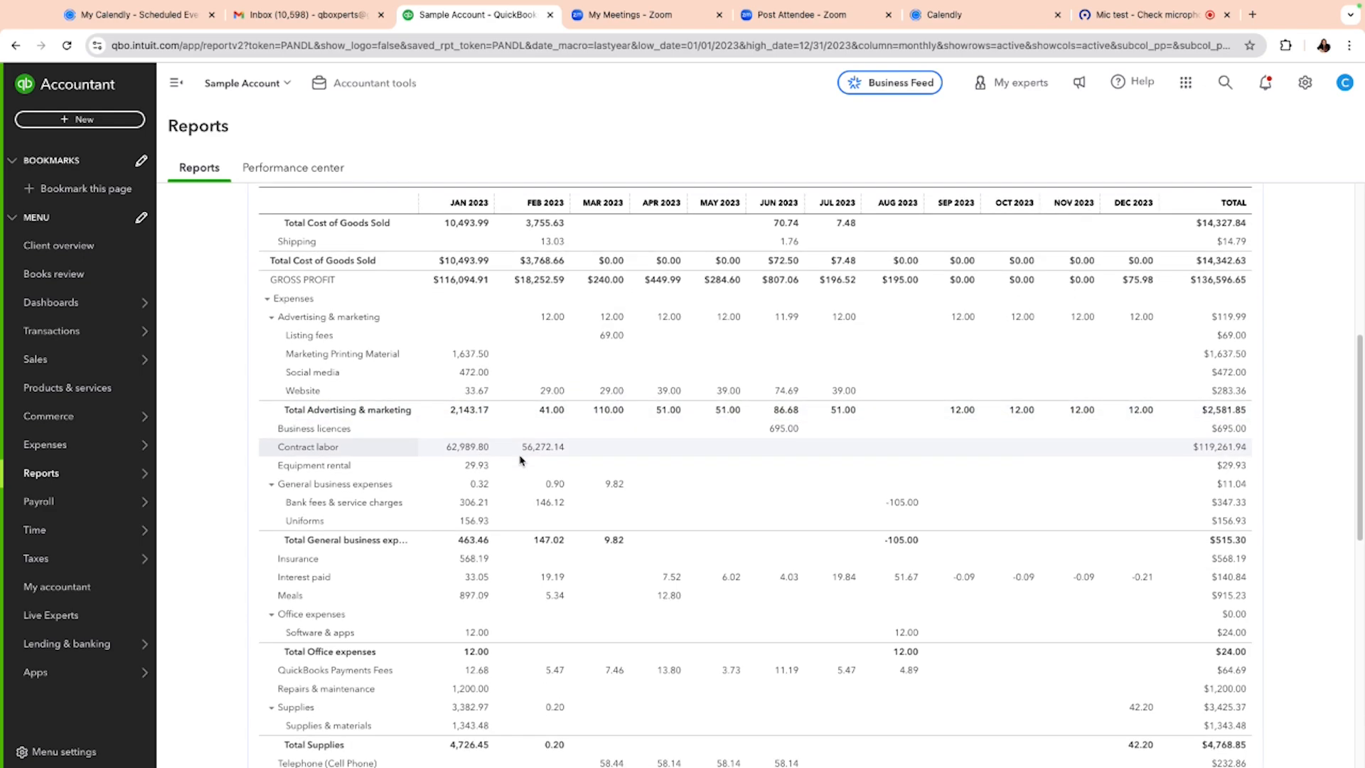
scroll(520, 460, down, 2)
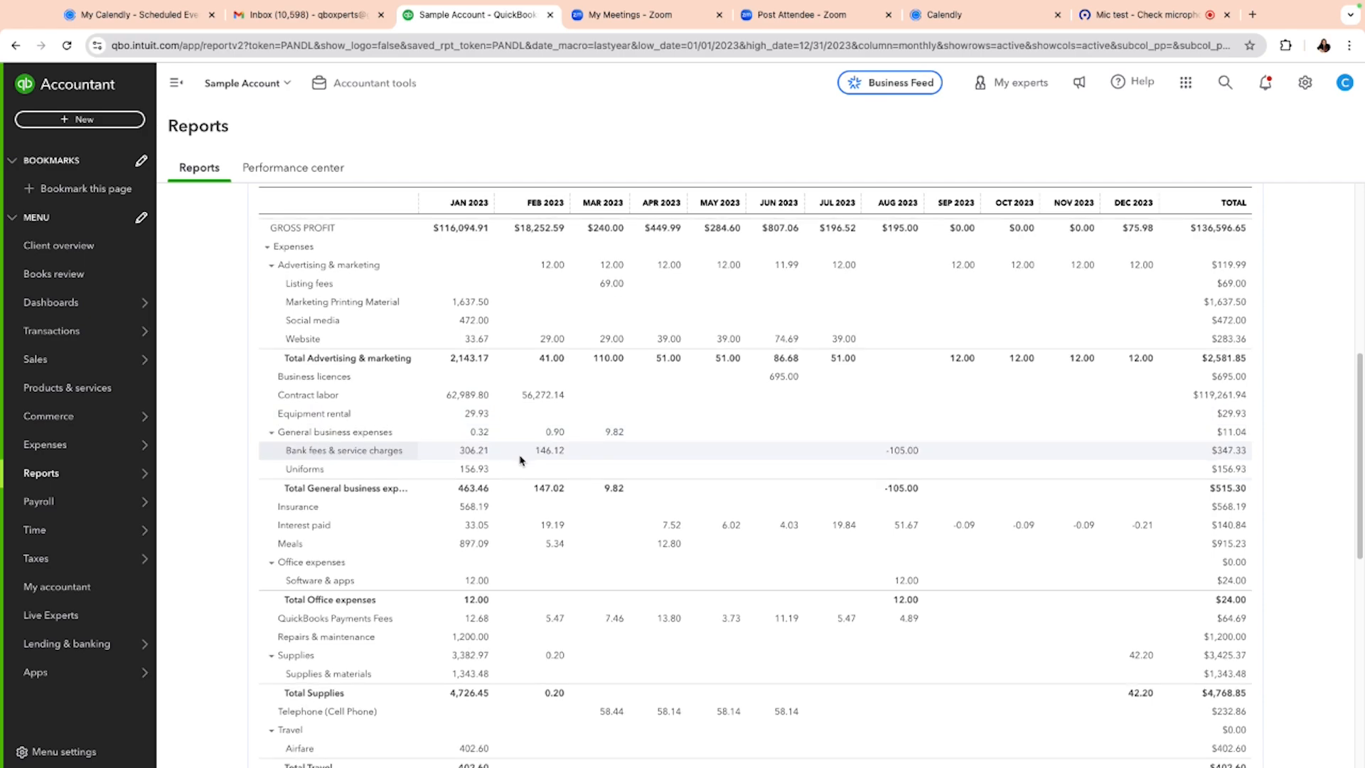
scroll(520, 461, down, 4)
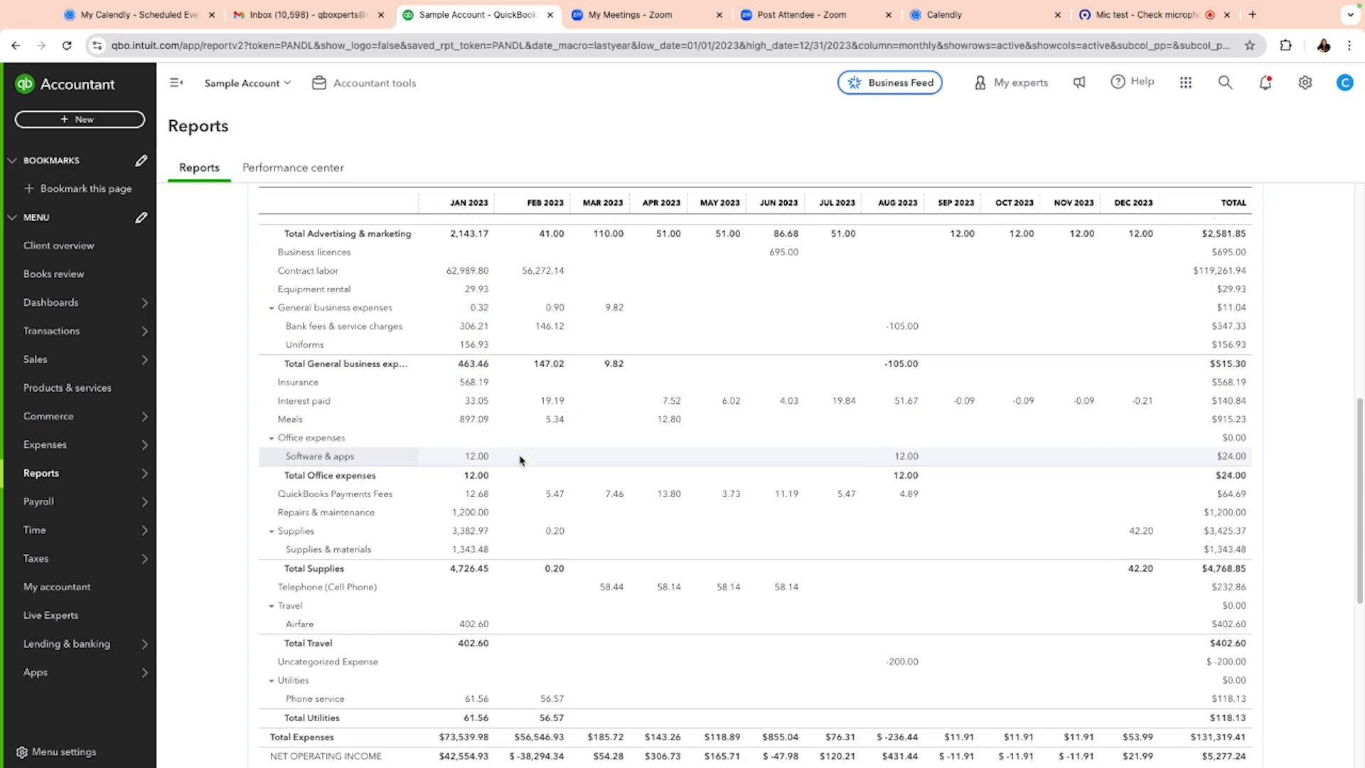
scroll(520, 460, down, 3)
scroll(520, 460, down, 1)
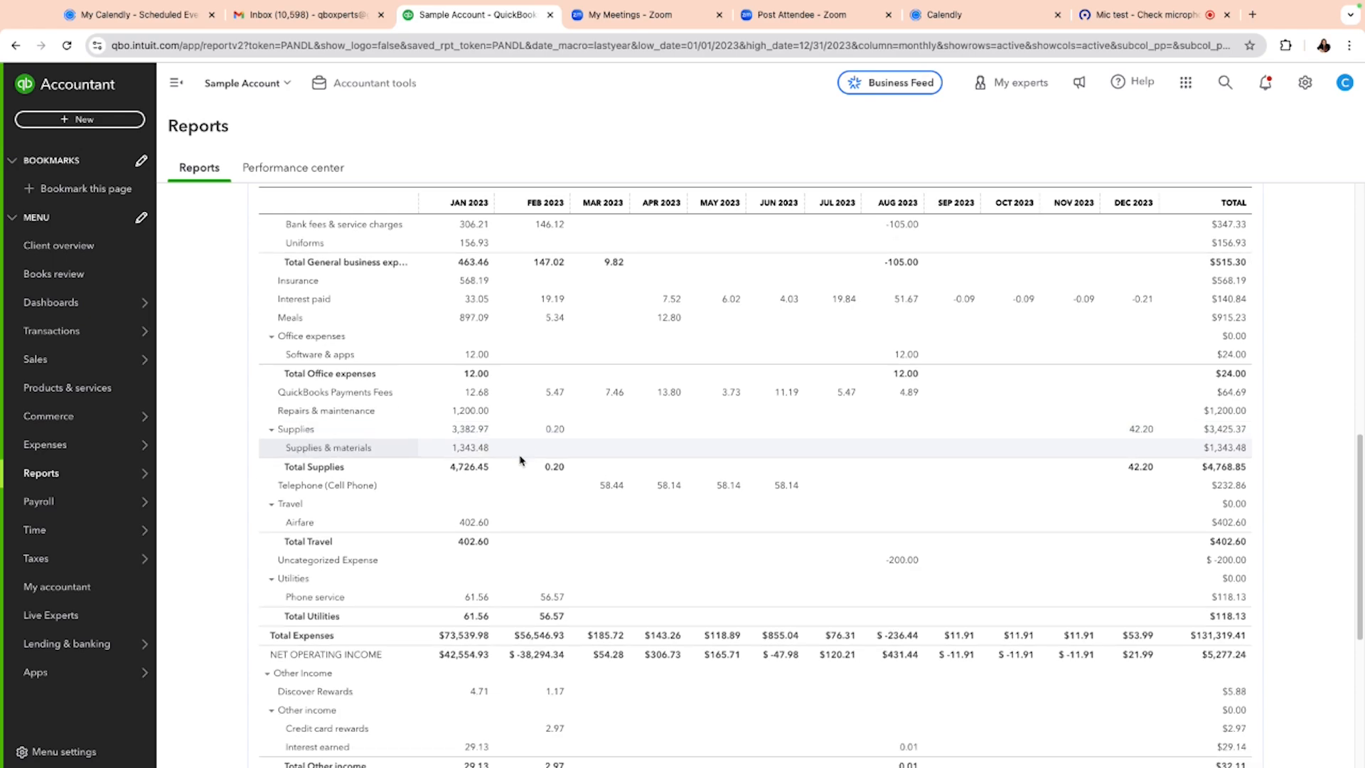
scroll(519, 460, down, 1)
scroll(520, 461, down, 4)
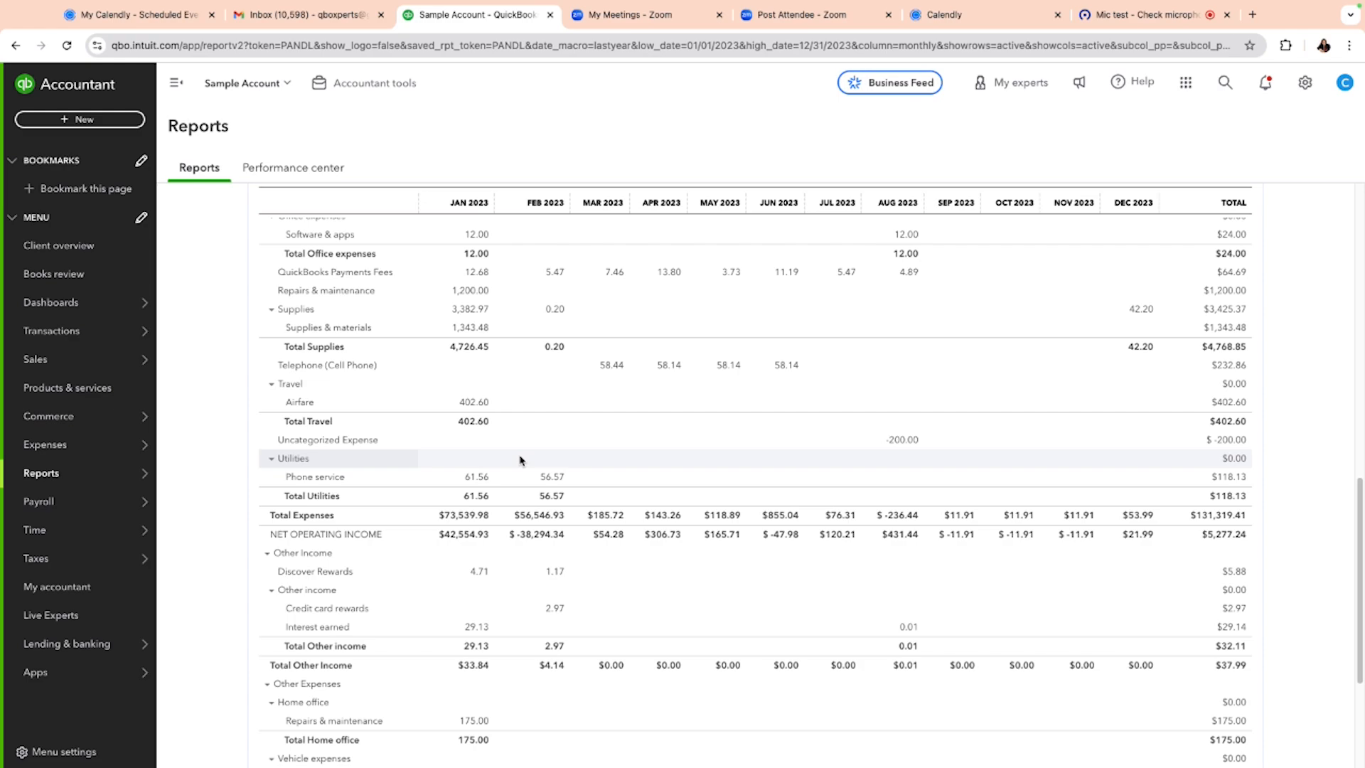
scroll(520, 460, down, 4)
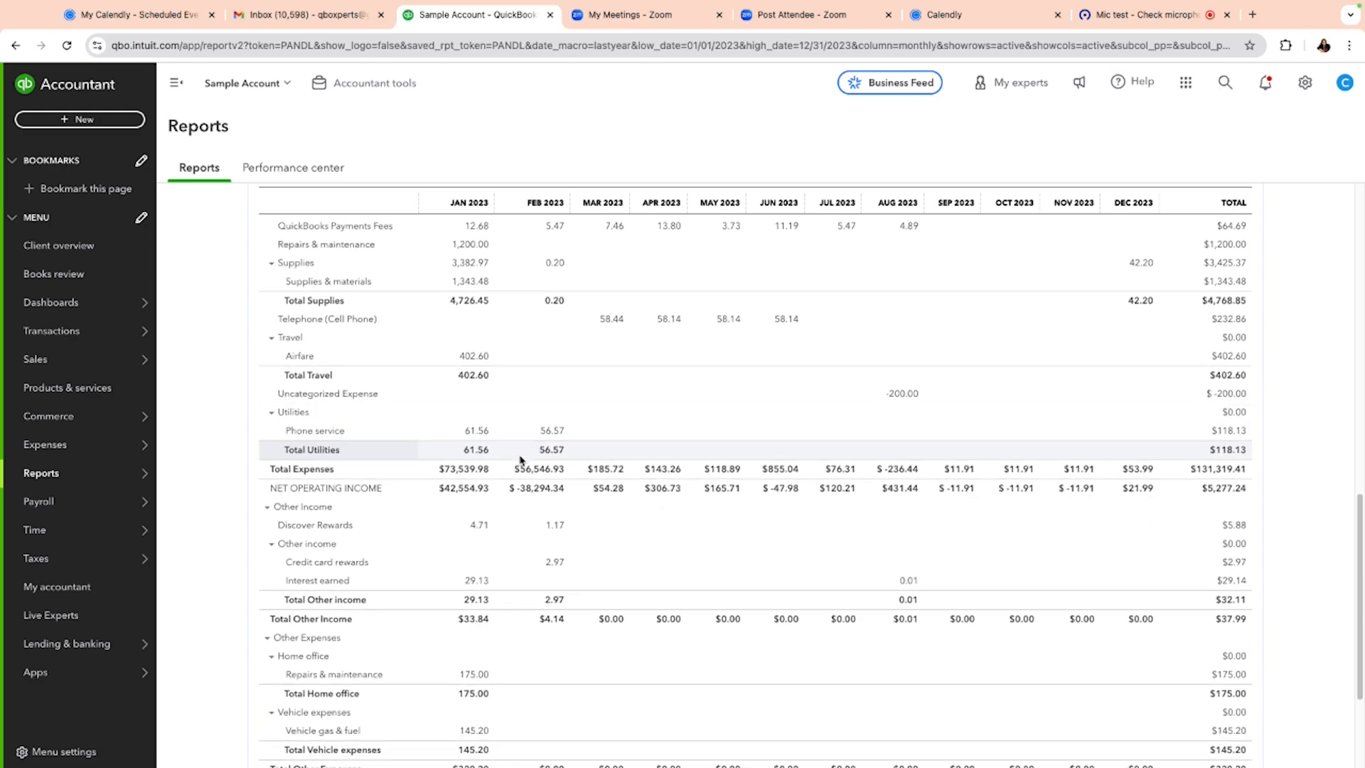
scroll(520, 460, down, 4)
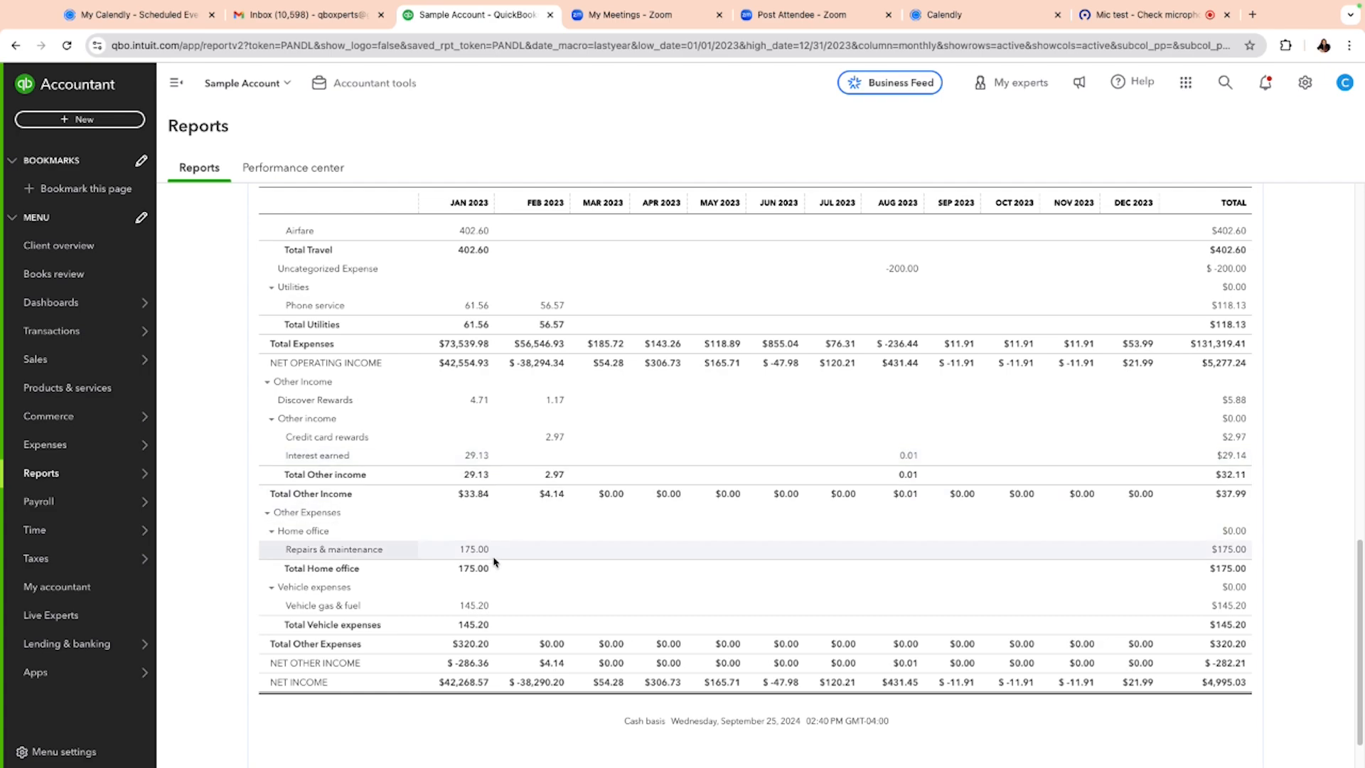
- Return to the report list and open the Profit and Loss as % of total income report
scroll(536, 552, down, 1)
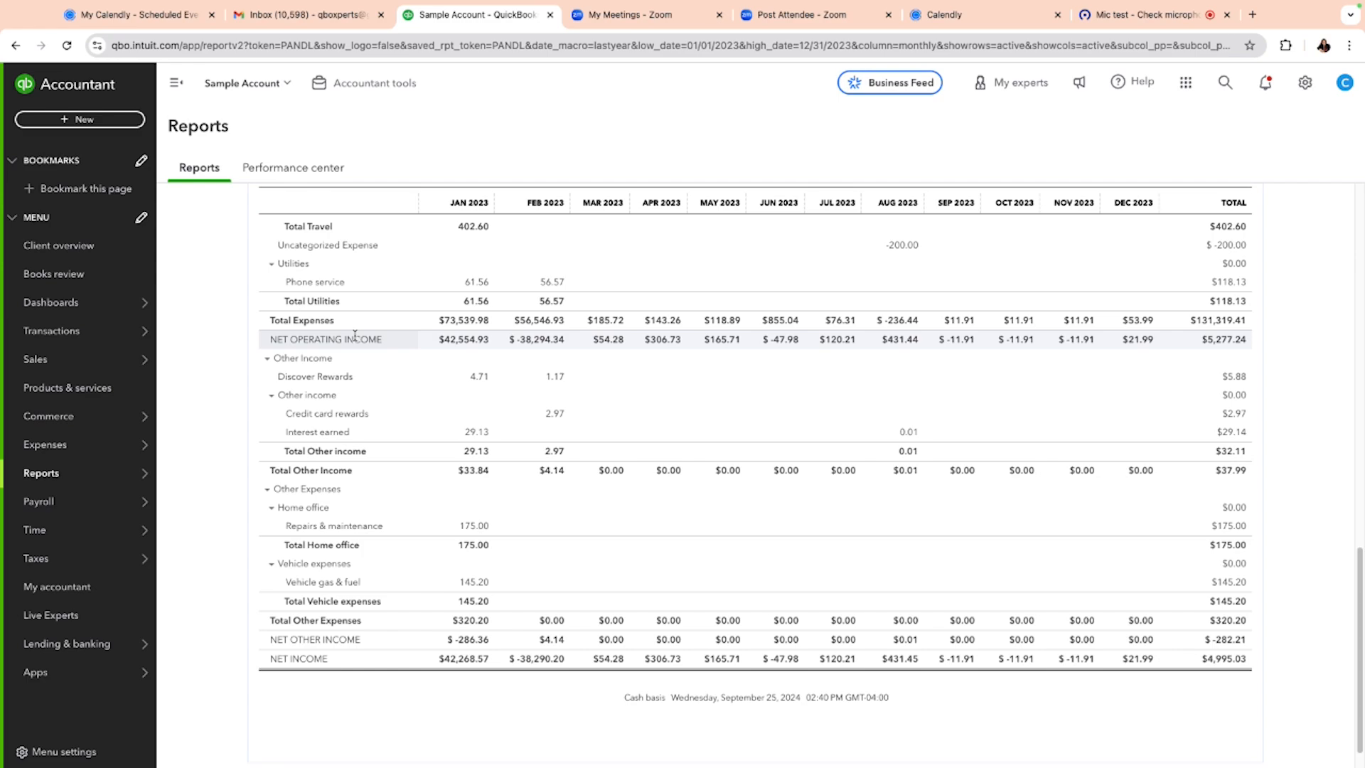
scroll(354, 335, up, 20)
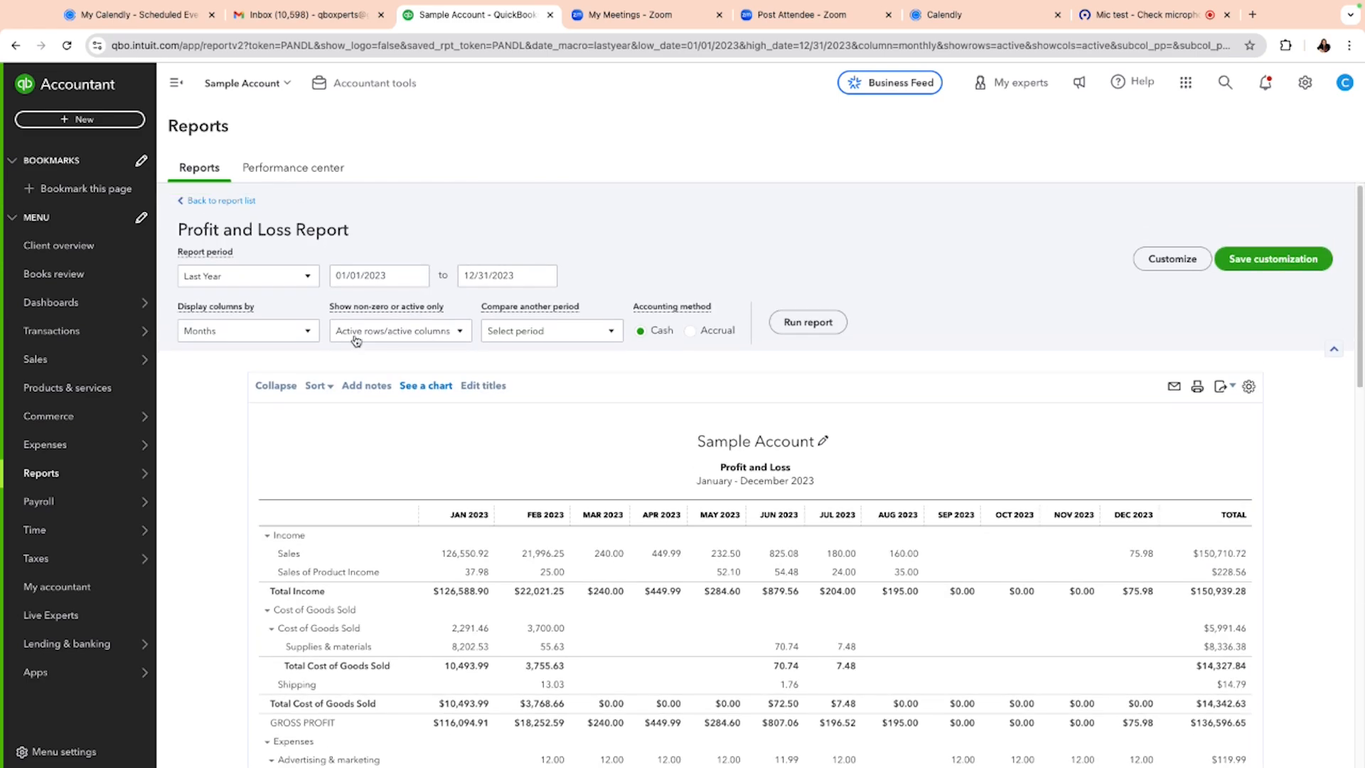
click(221, 201)
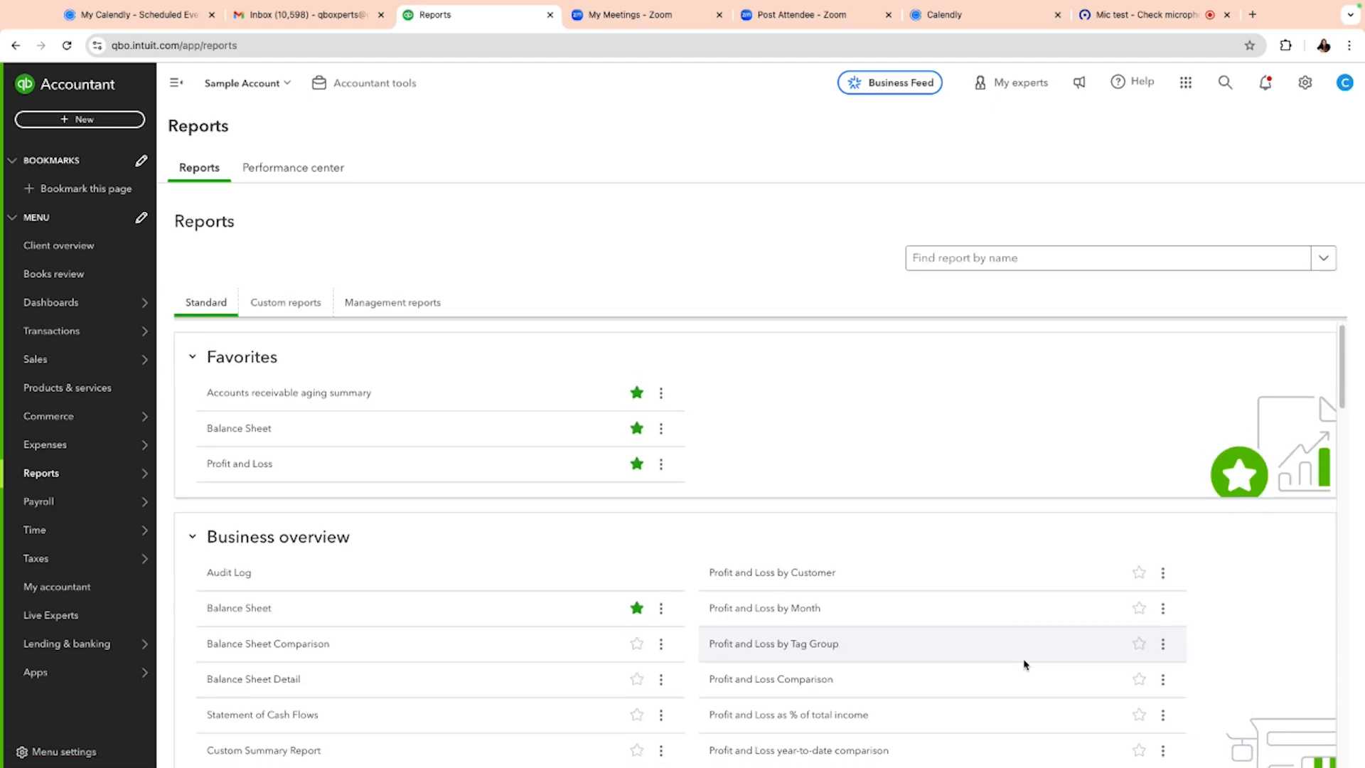
scroll(1024, 663, down, 3)
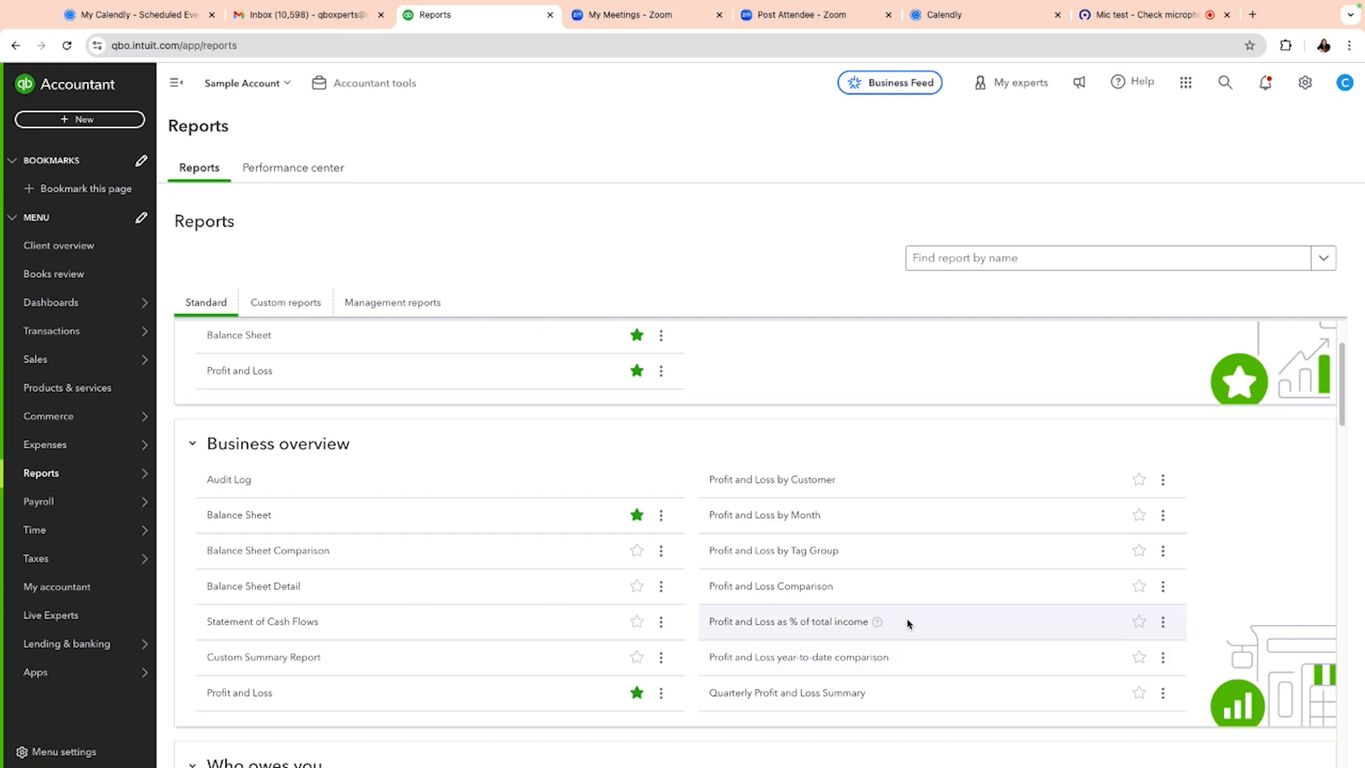
click(821, 622)
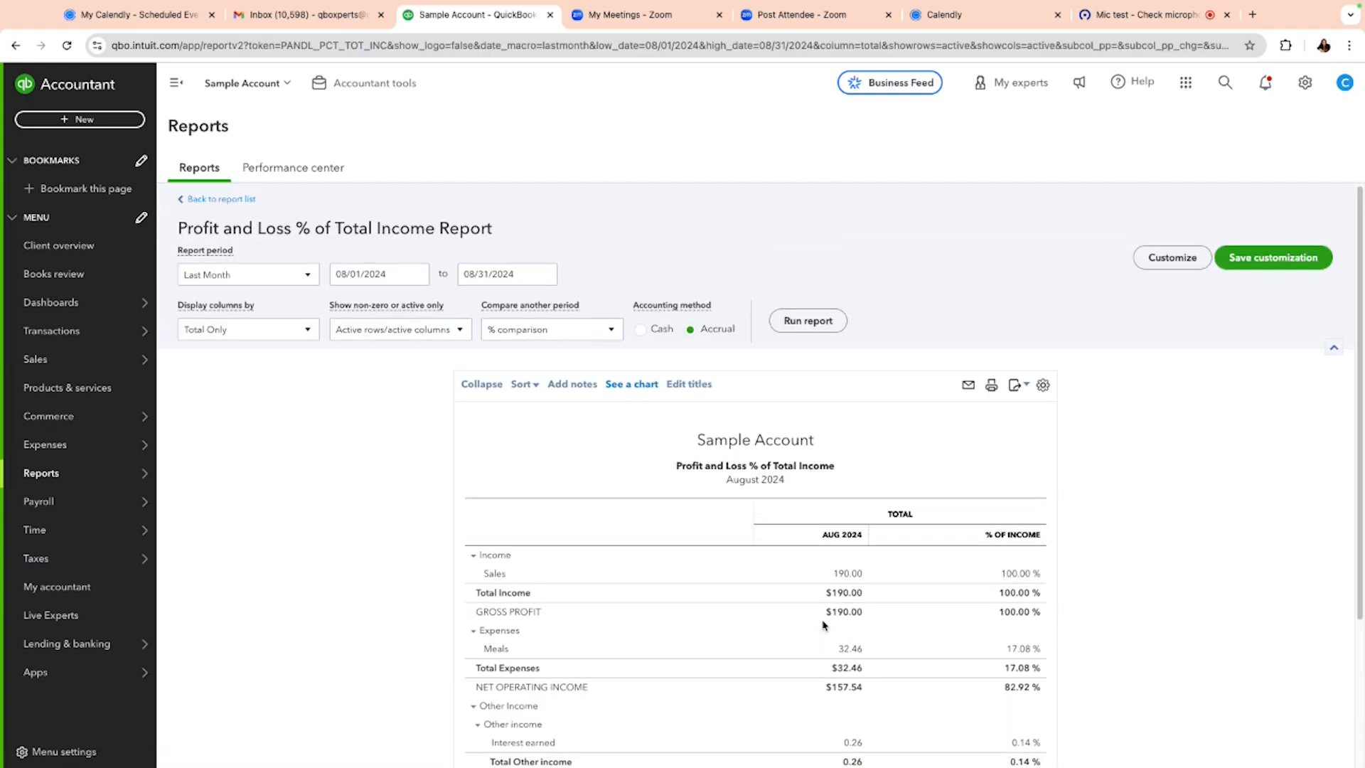
- Set the report period to Last Year and run the Profit and Loss % of Total Income report
click(306, 275)
click(272, 488)
click(826, 324)
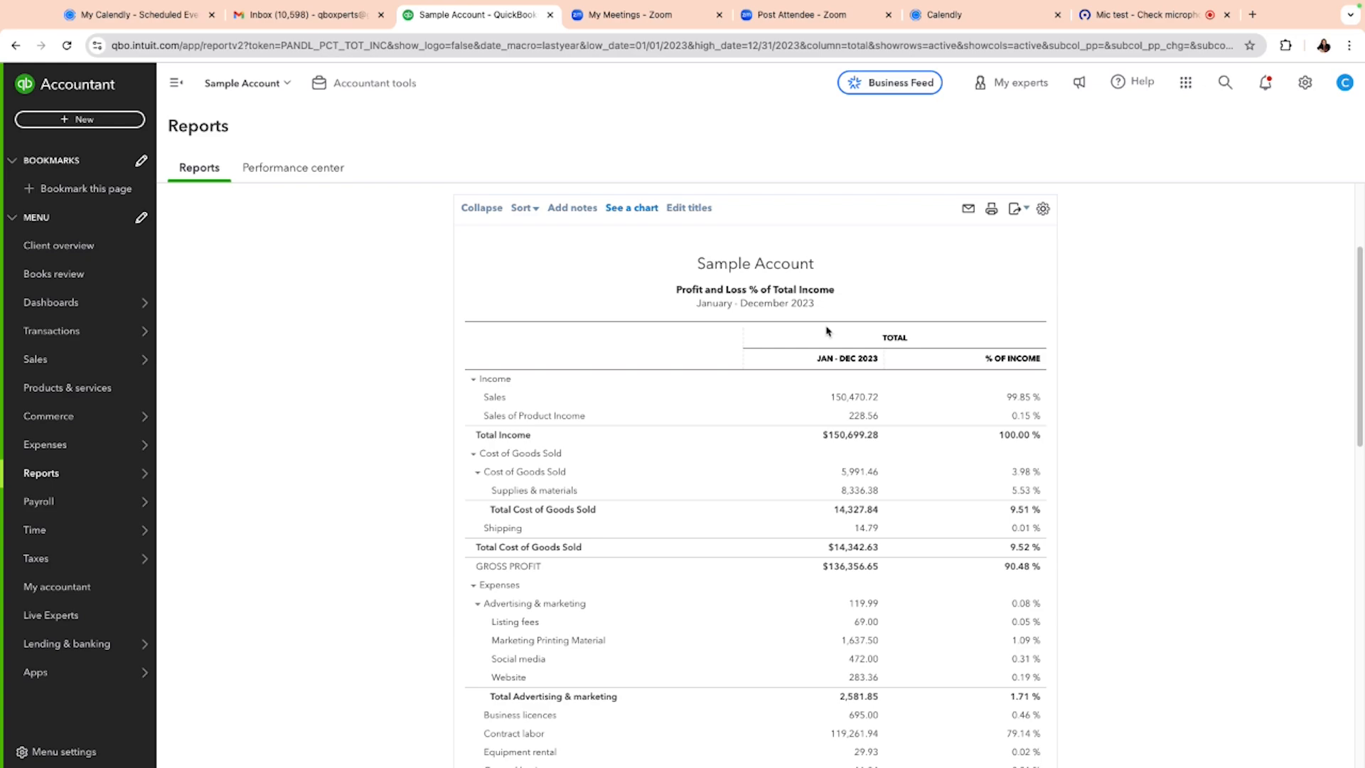
- Examine the percent-of-income figures for income, cost of goods sold, gross profit and the expense categories around contract labor
scroll(796, 442, down, 3)
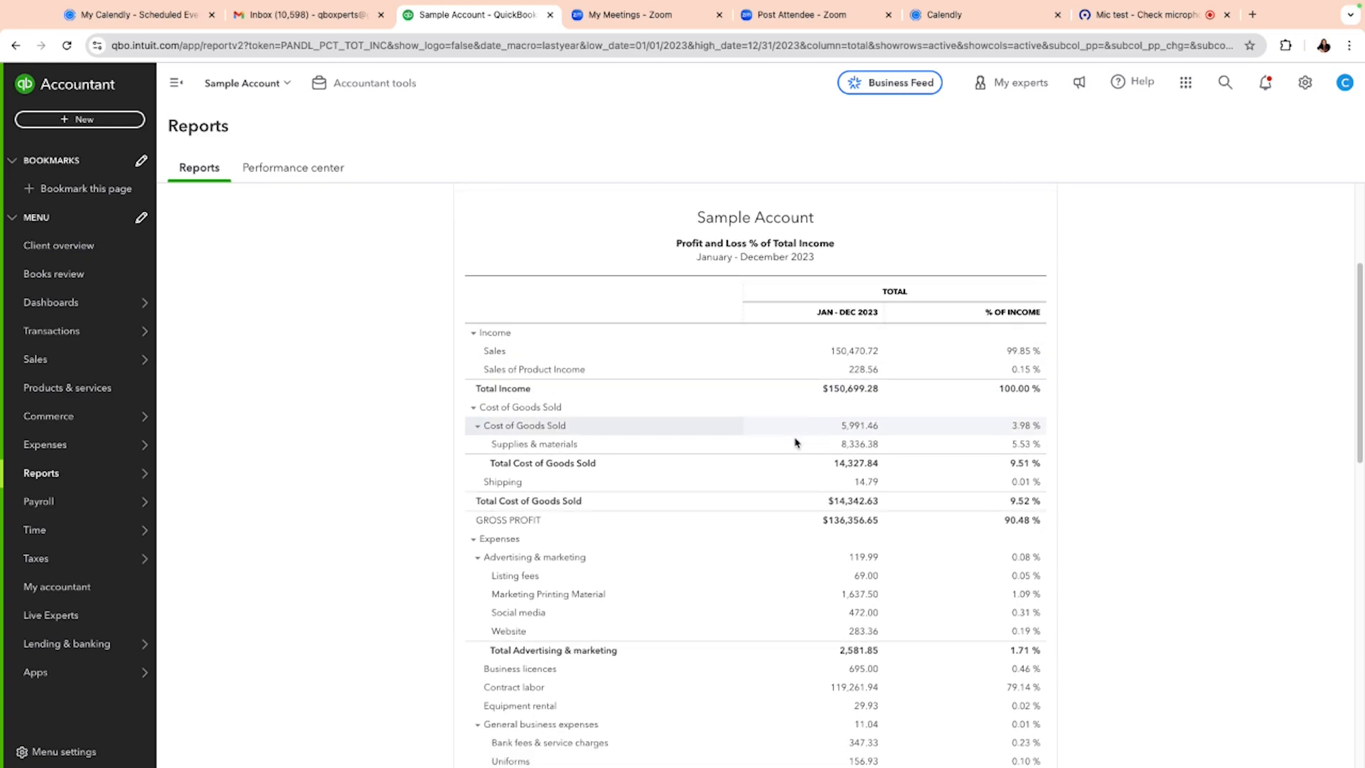
scroll(796, 442, down, 3)
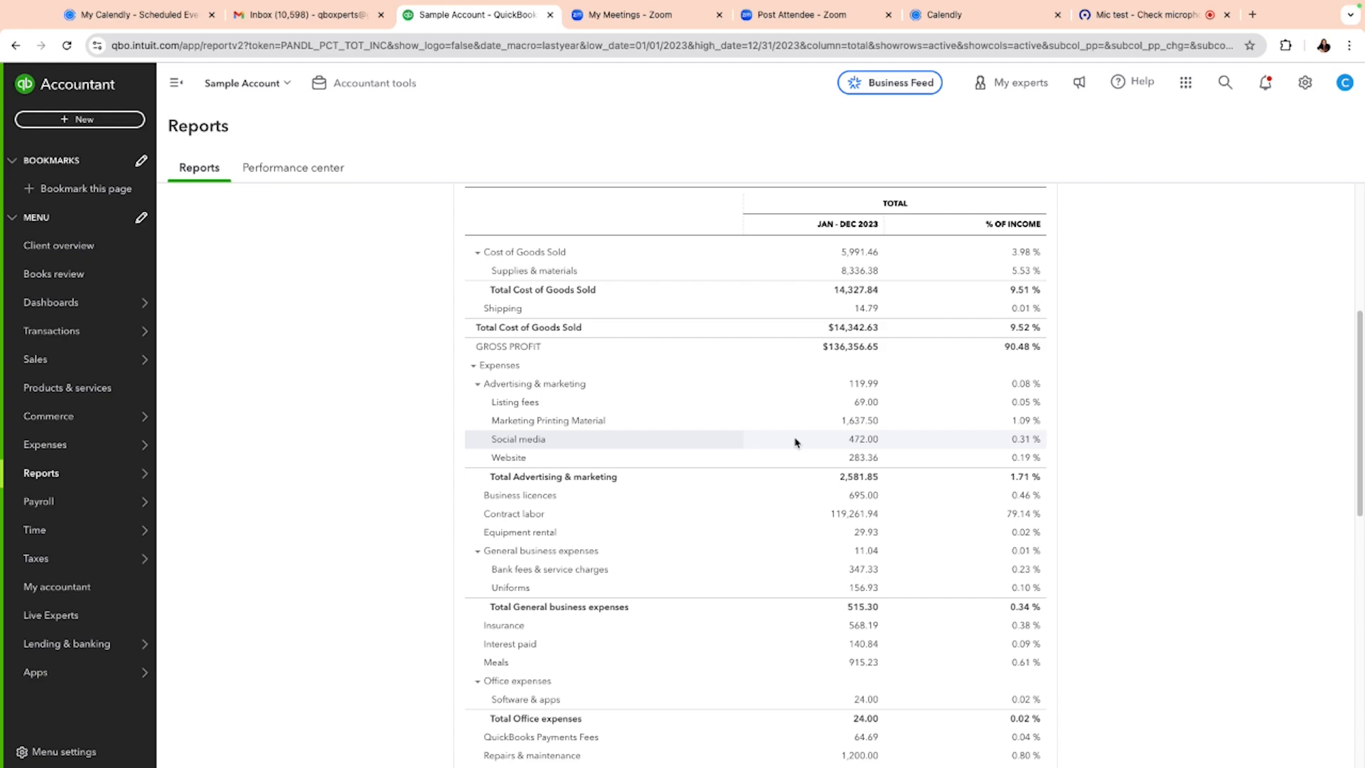
scroll(795, 442, down, 3)
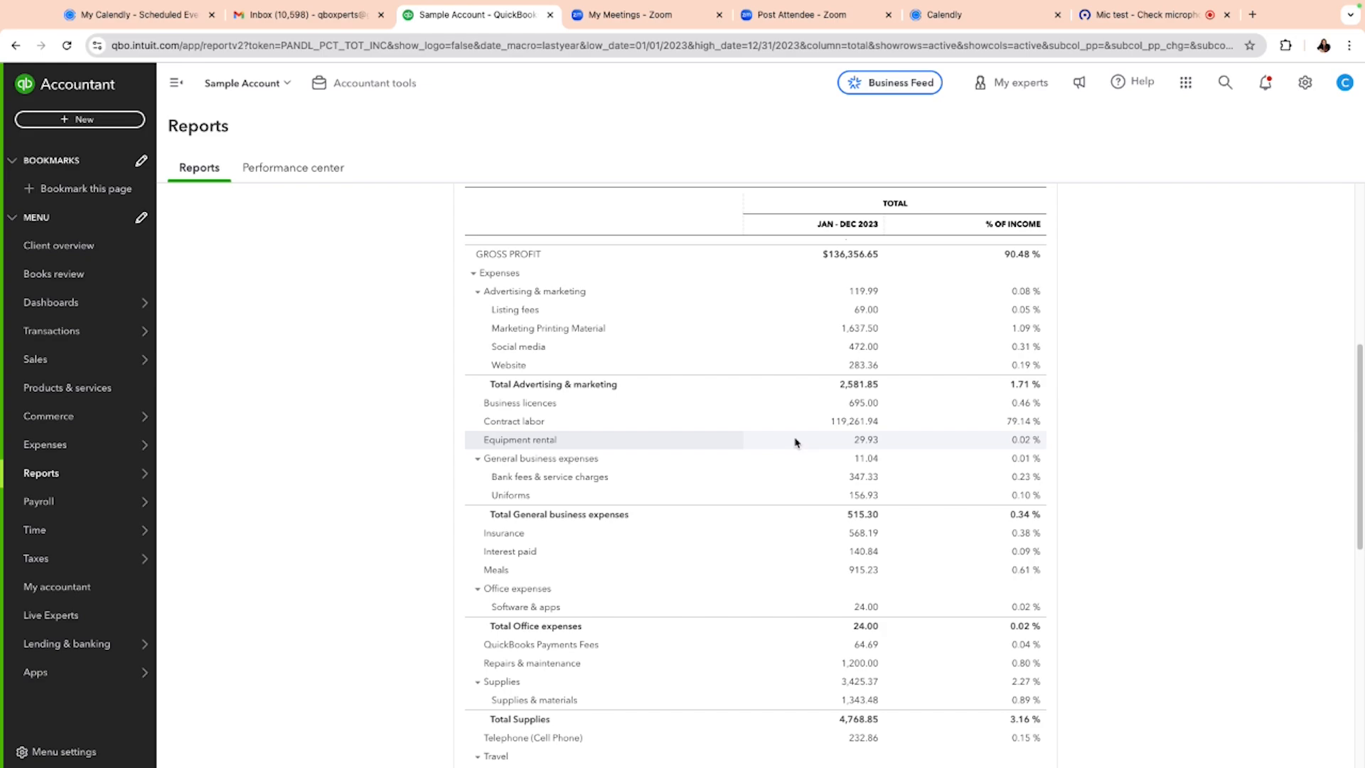
scroll(794, 442, down, 1)
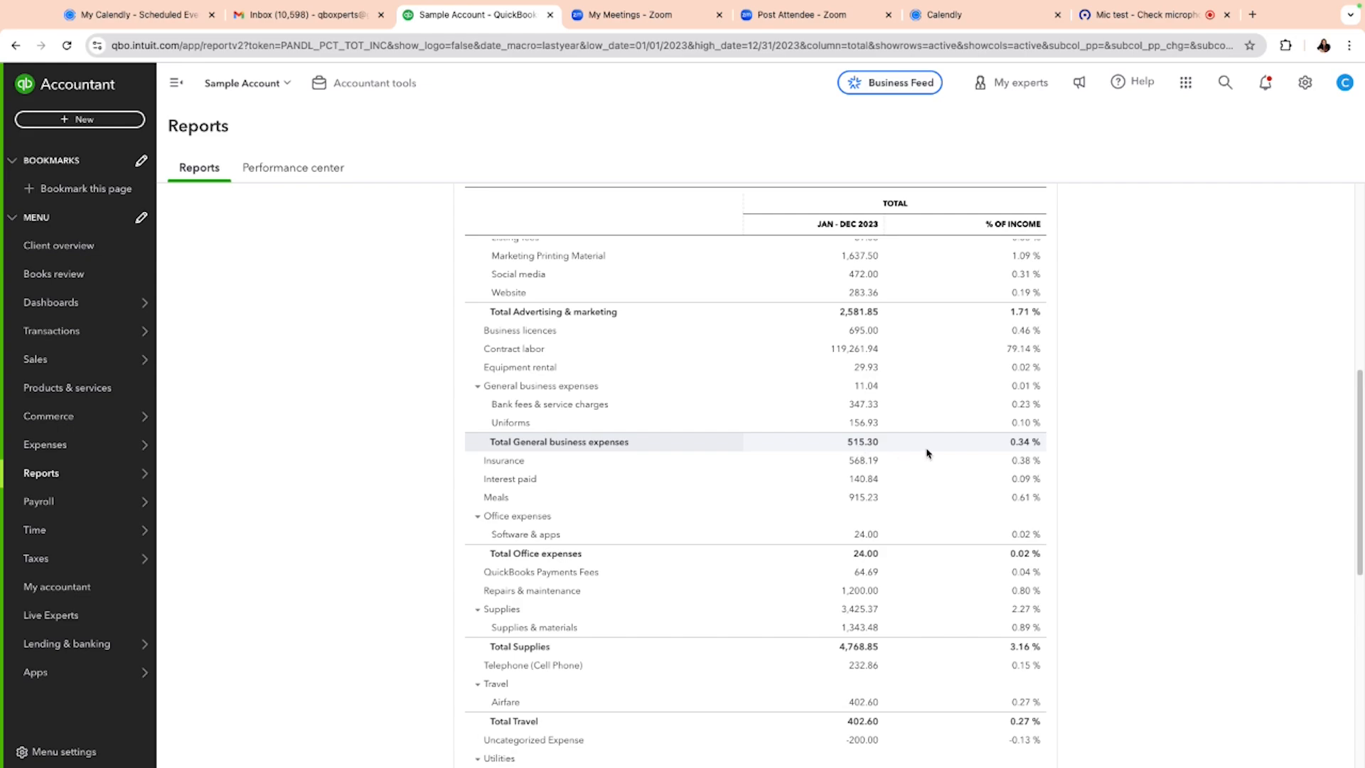
scroll(931, 448, up, 2)
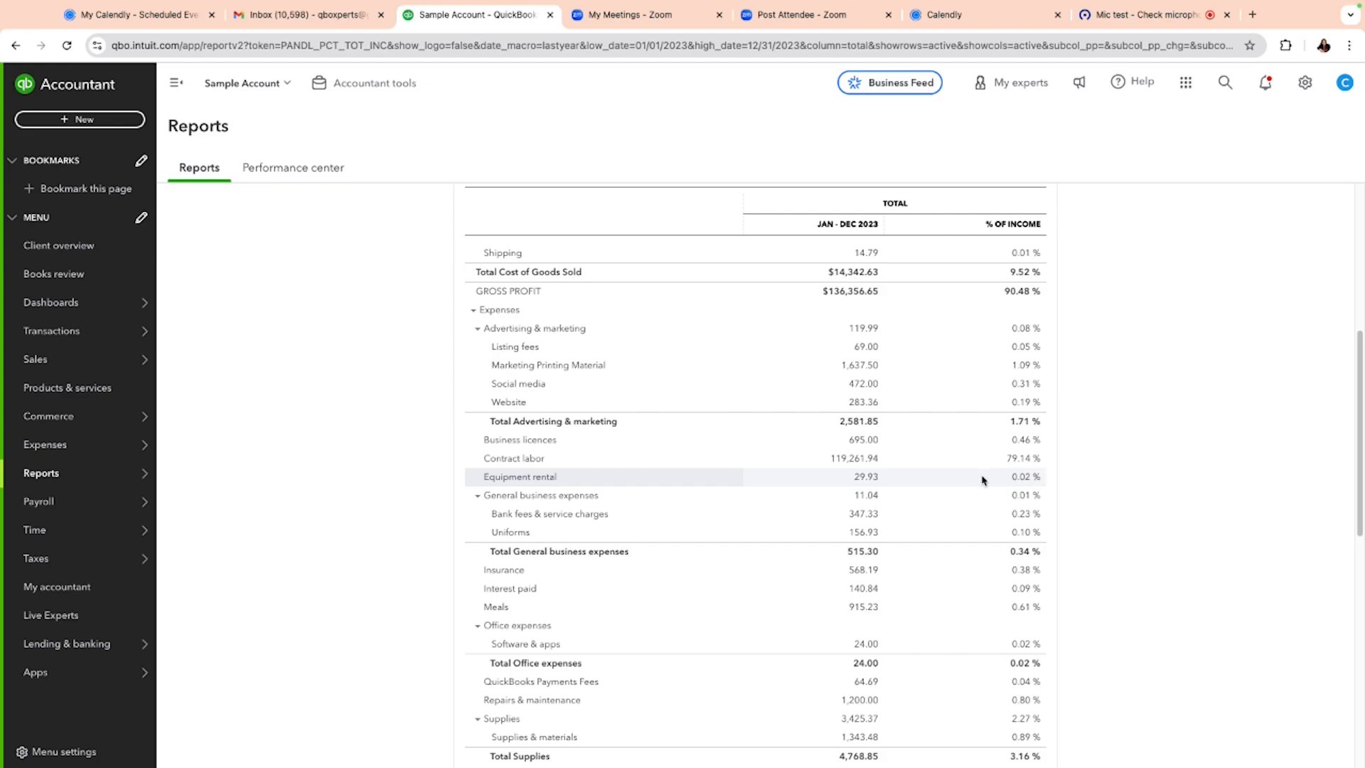
scroll(982, 480, up, 1)
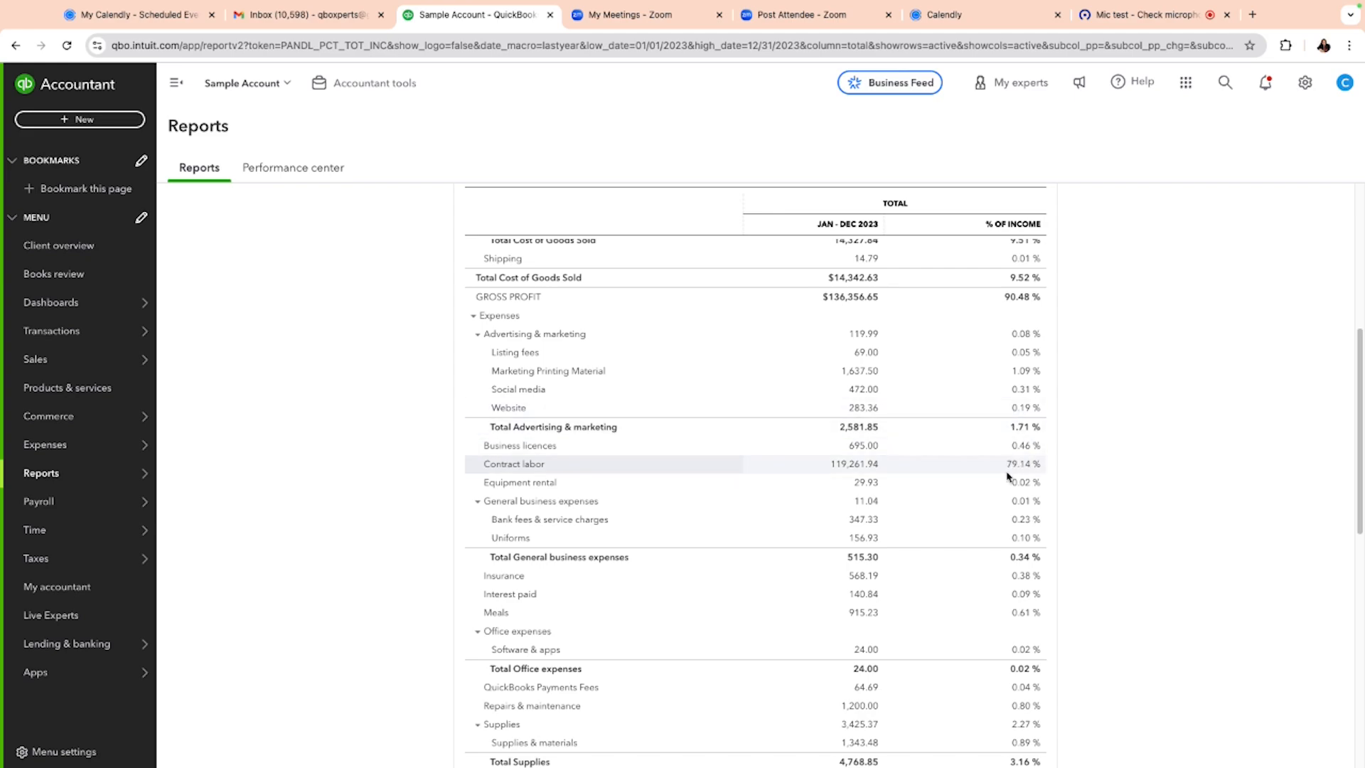
scroll(1011, 482, down, 1)
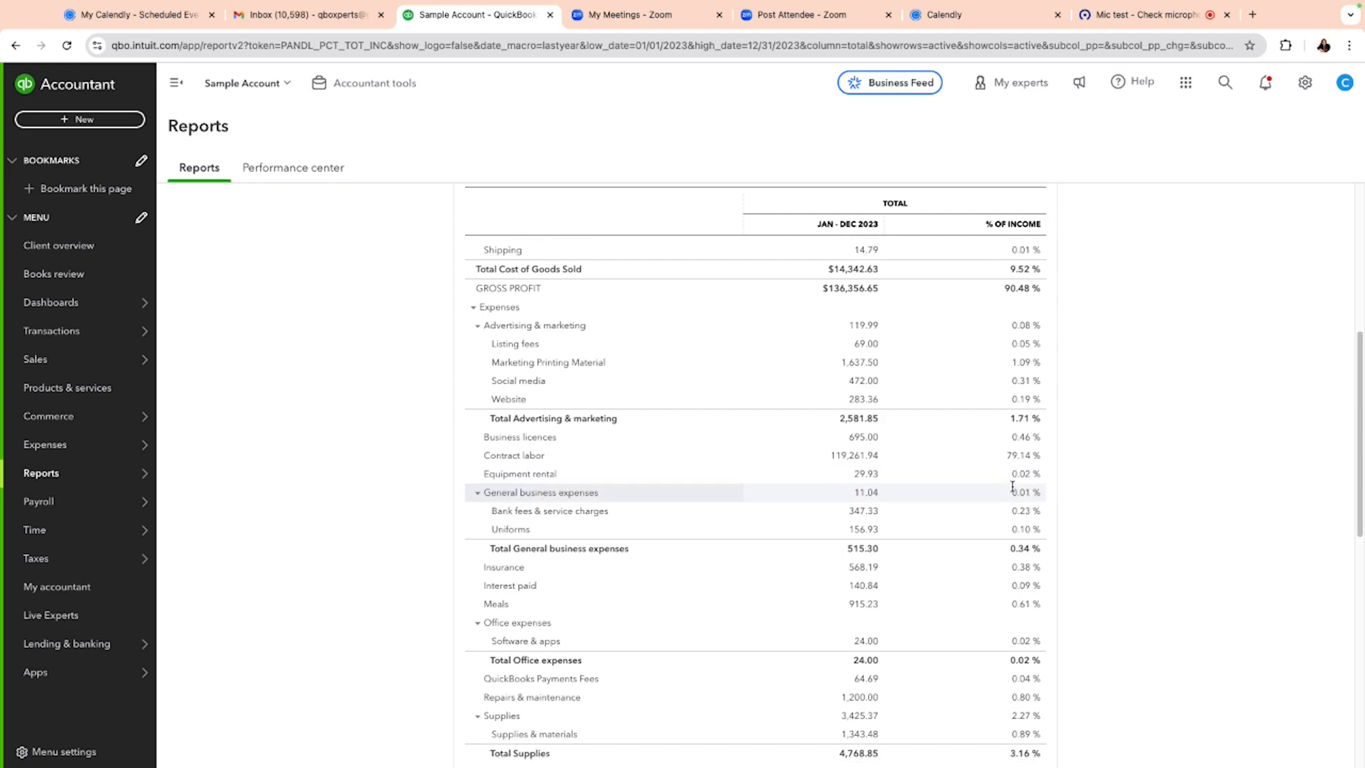
- Review the percentages for the remaining expenses, net operating income, other income and other expenses, down to net income
scroll(1013, 490, down, 2)
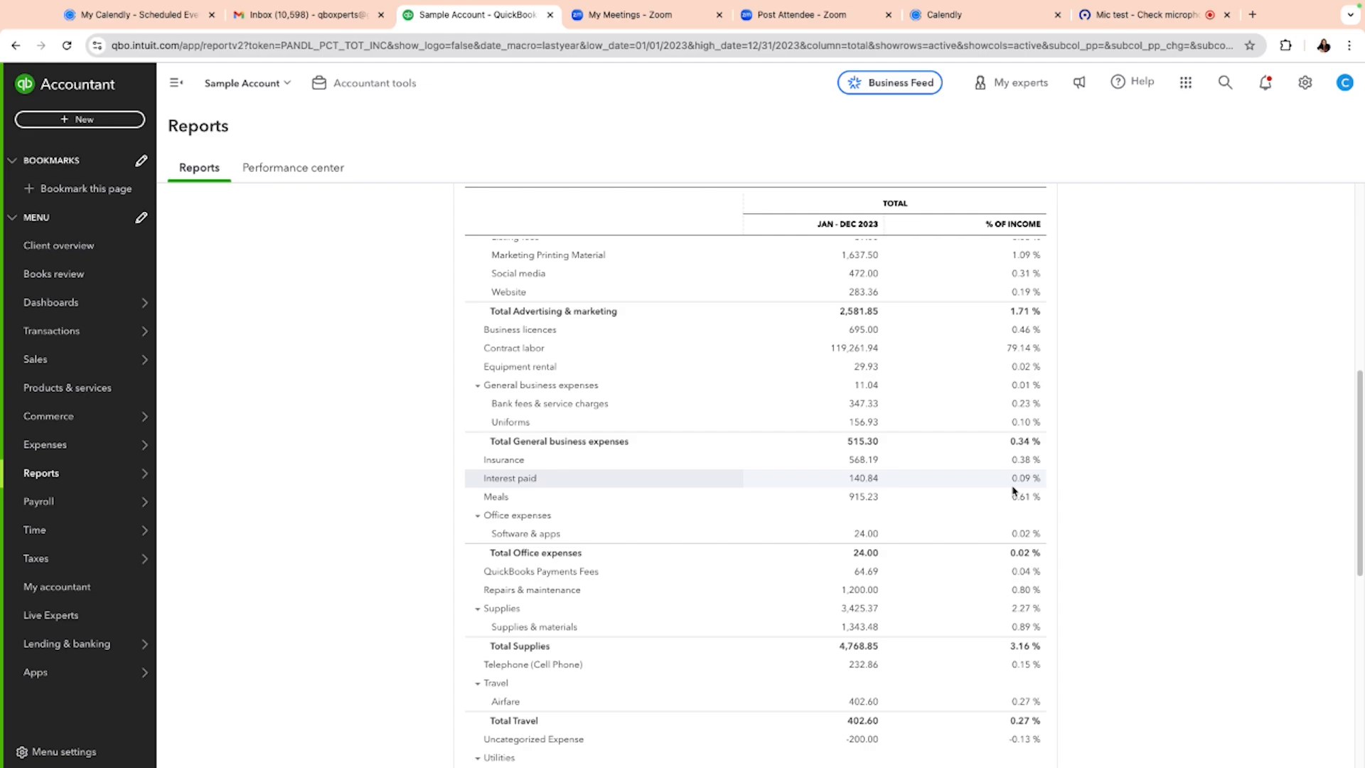
scroll(1013, 490, down, 1)
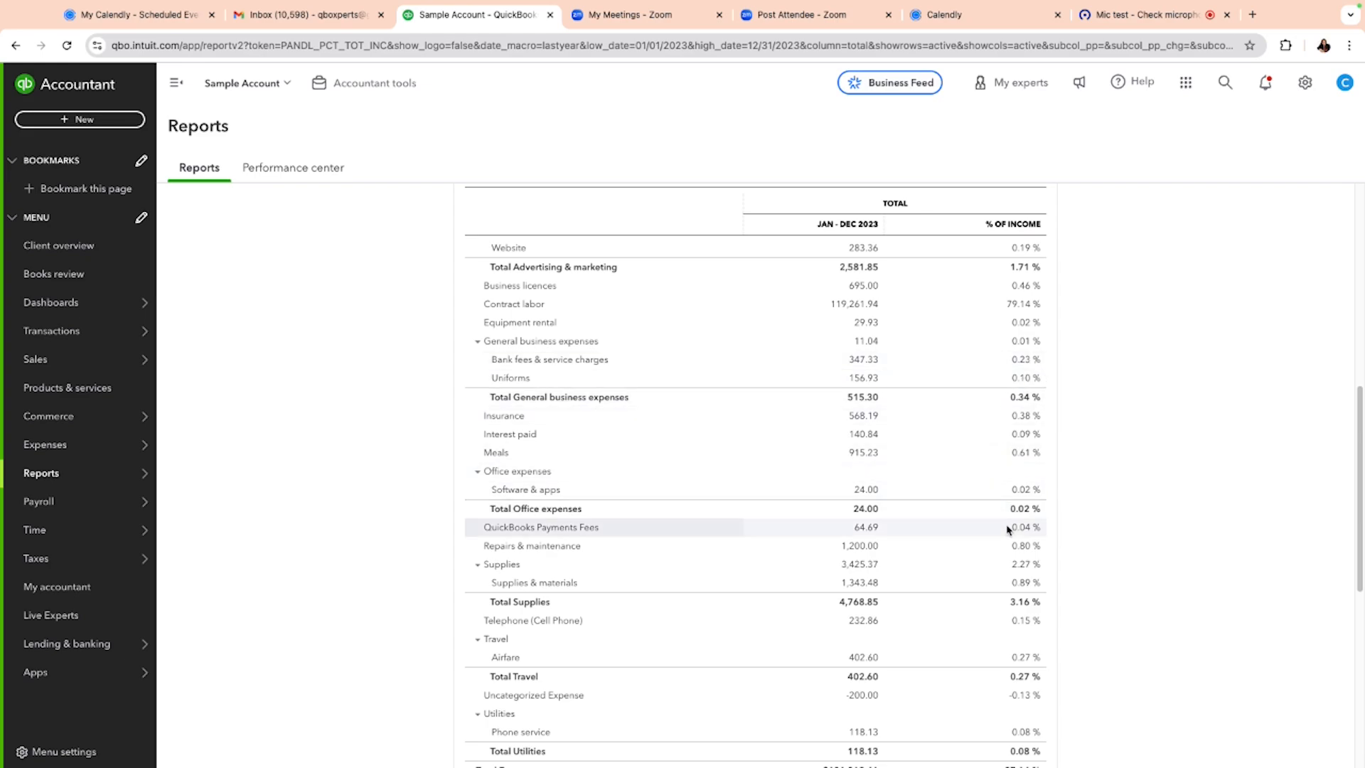
scroll(1006, 532, down, 1)
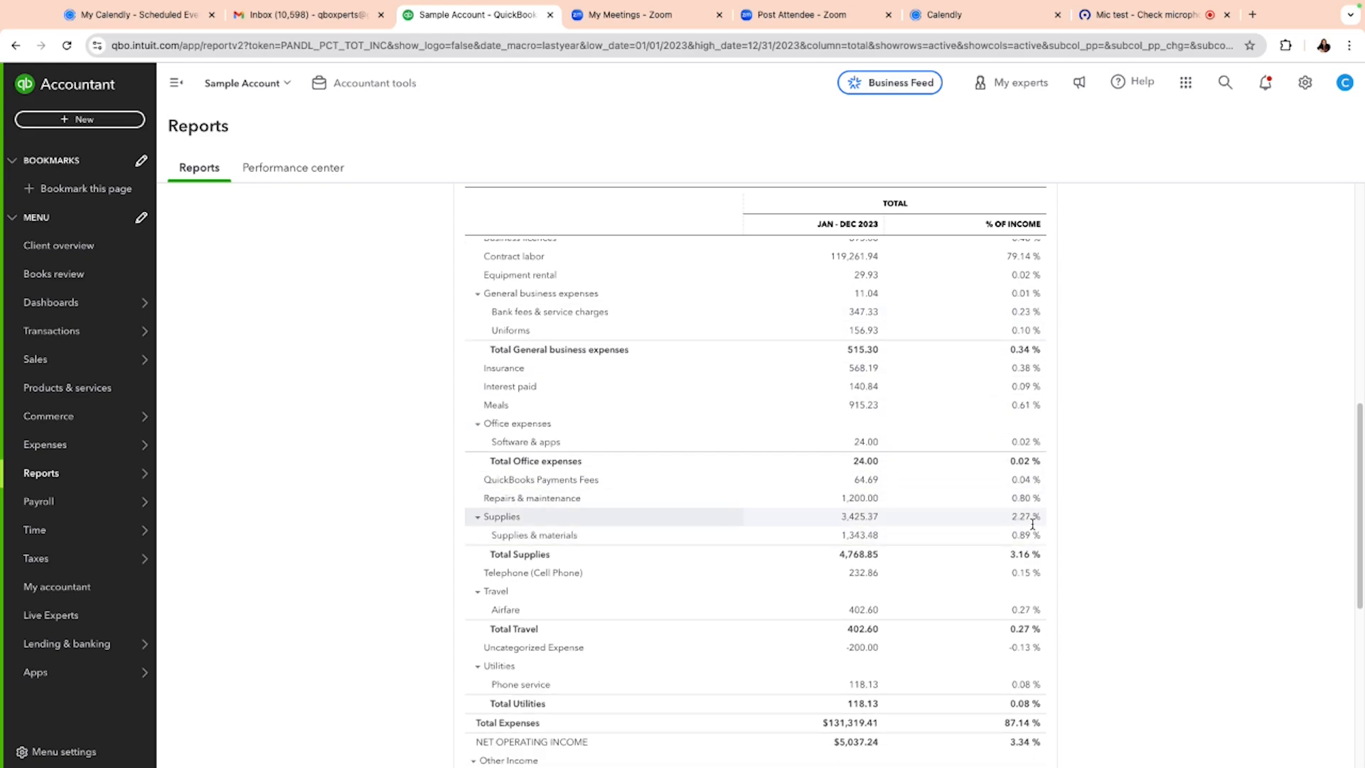
scroll(1034, 527, down, 2)
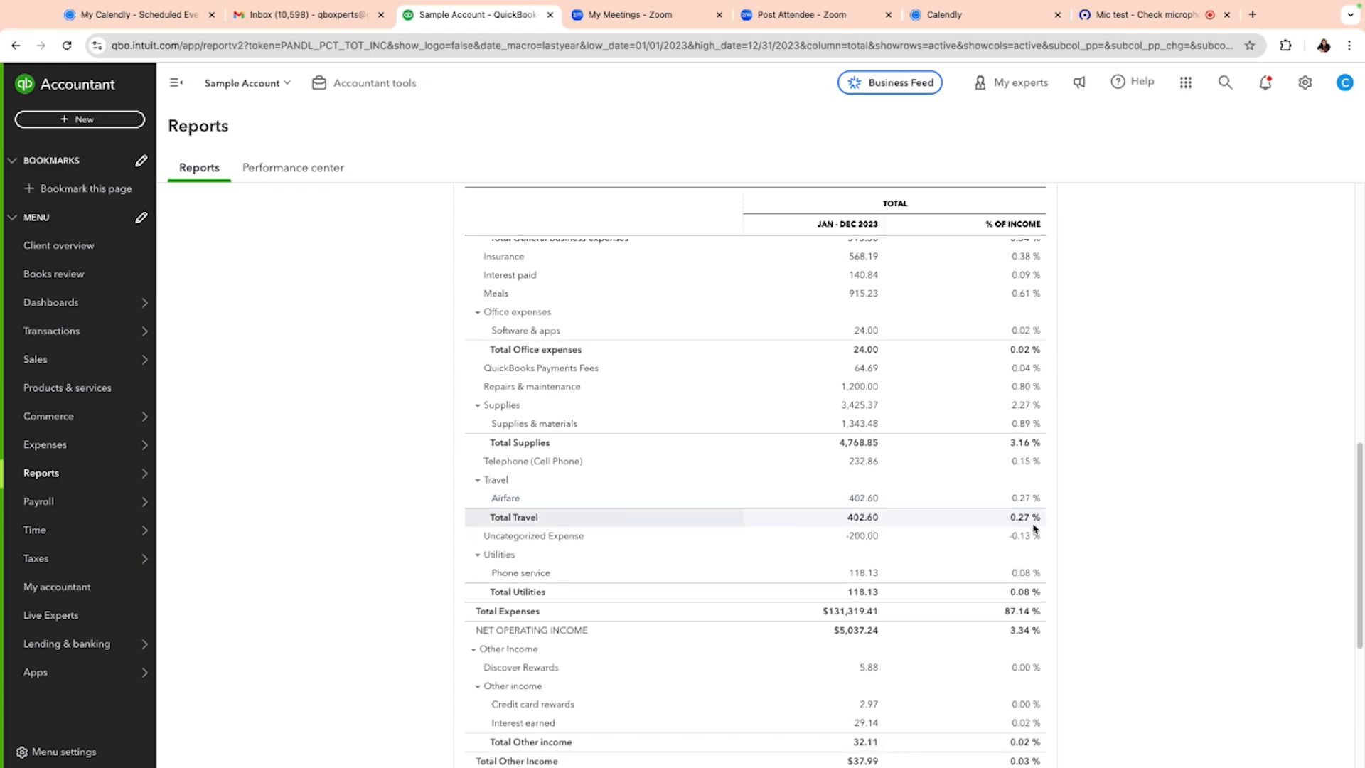
scroll(1034, 528, down, 2)
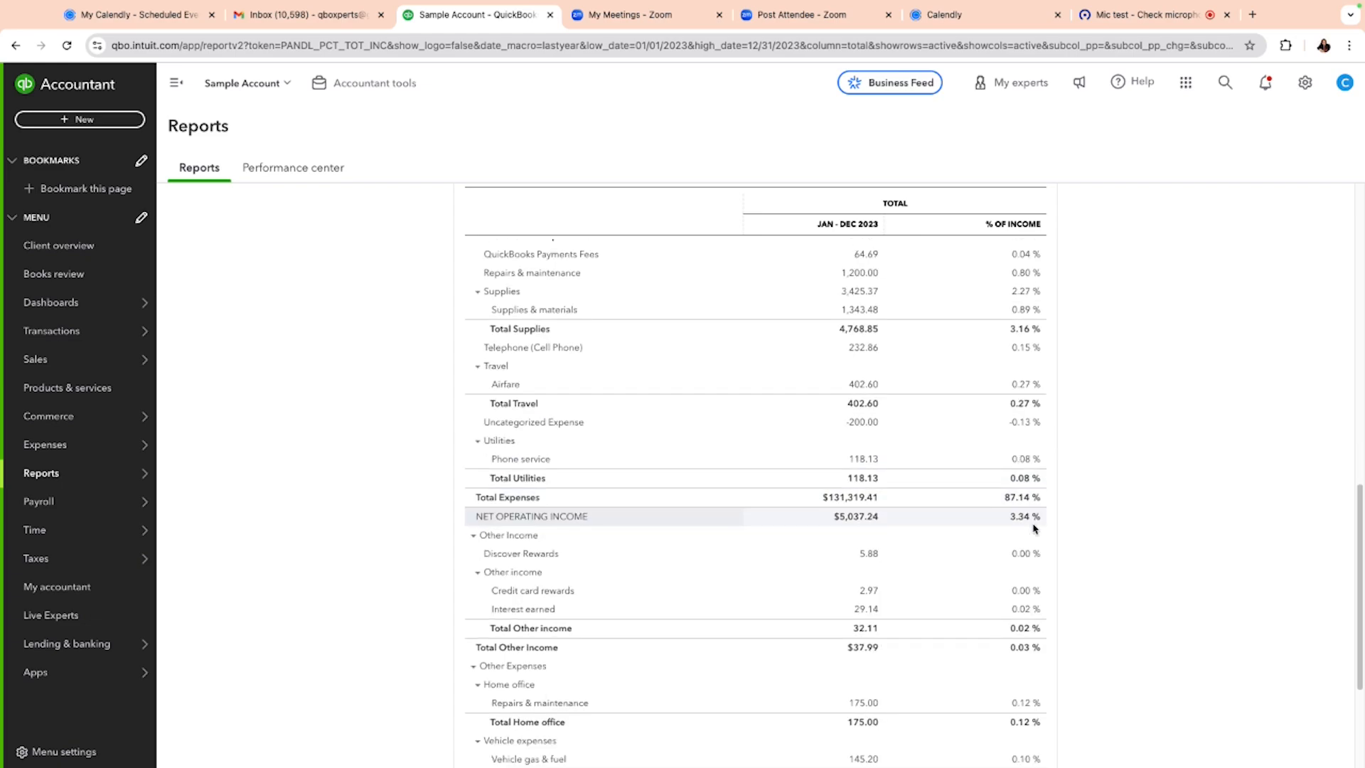
scroll(1034, 527, down, 1)
scroll(1034, 527, down, 2)
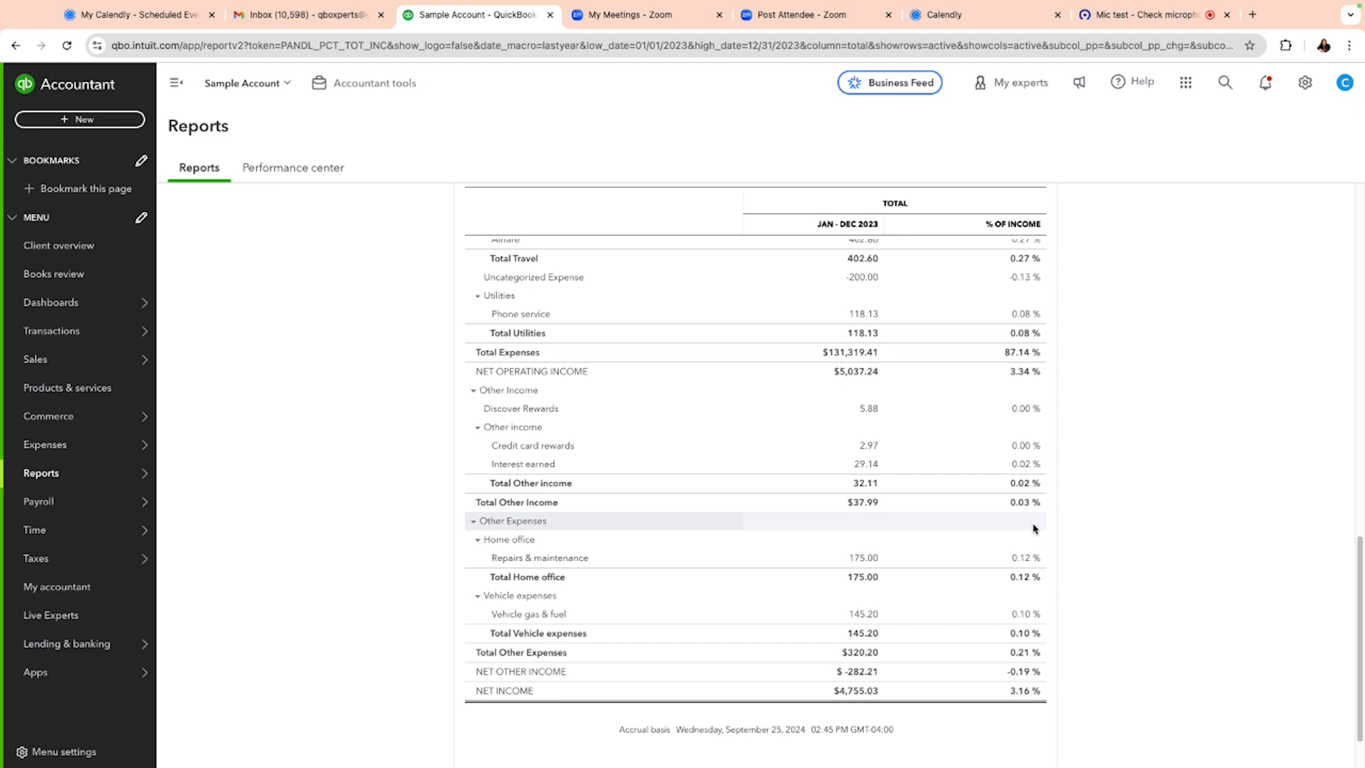
- Display the percent-of-income report's columns by Months and rerun it
scroll(1034, 527, up, 7)
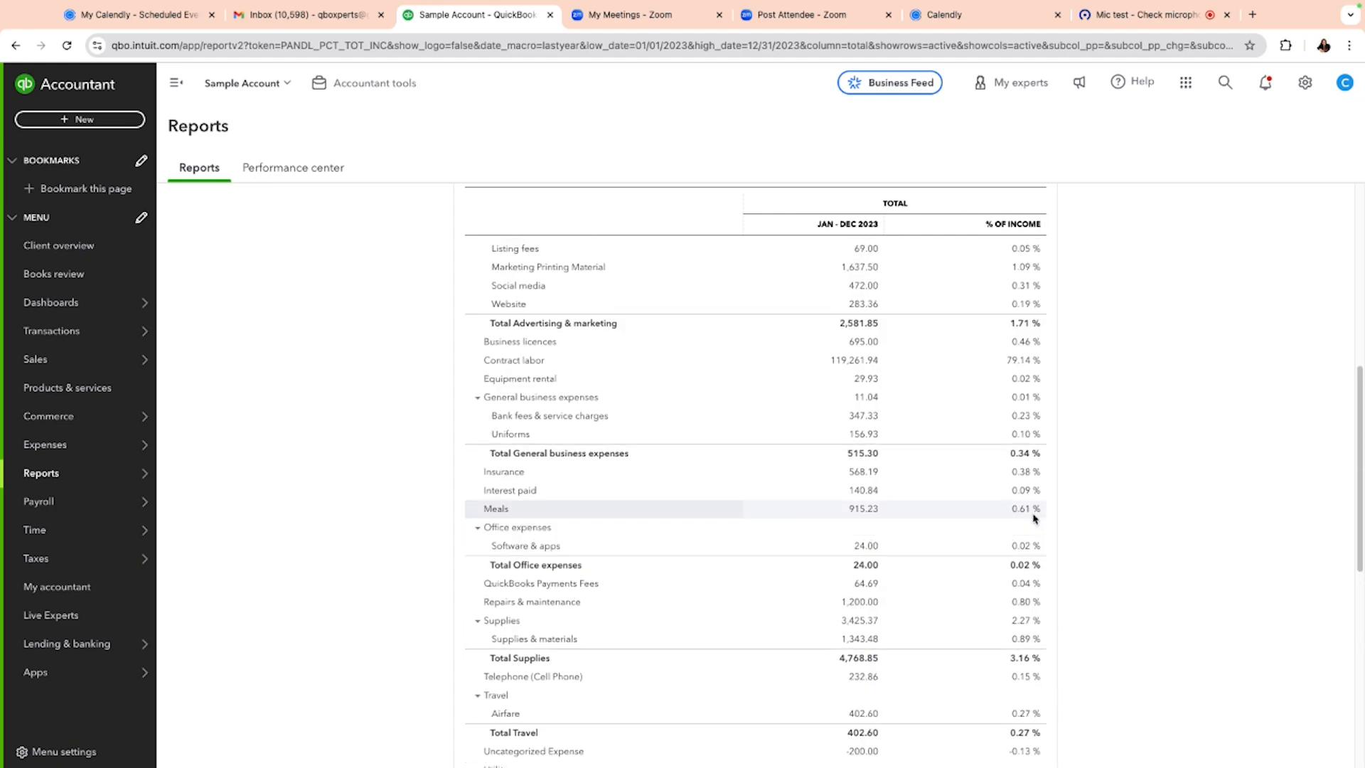
scroll(1034, 518, up, 2)
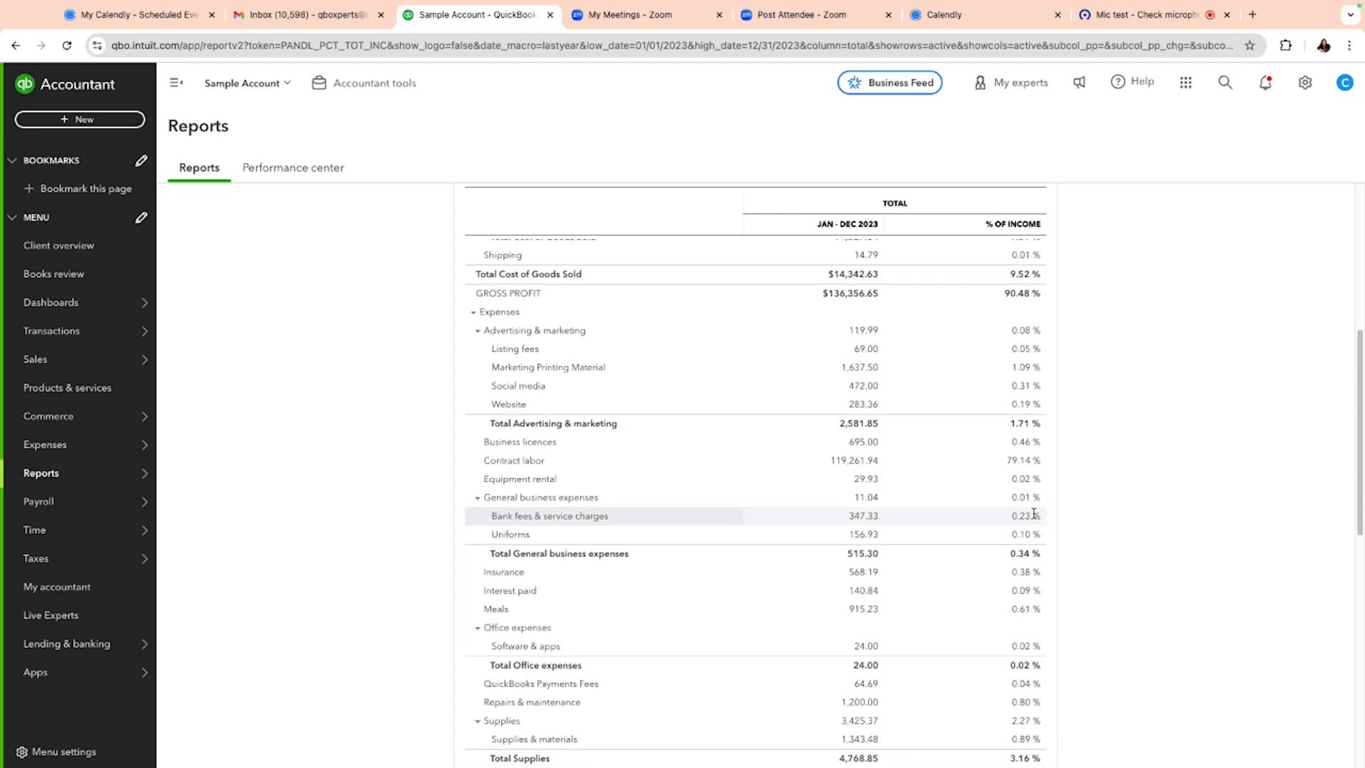
scroll(1034, 513, up, 6)
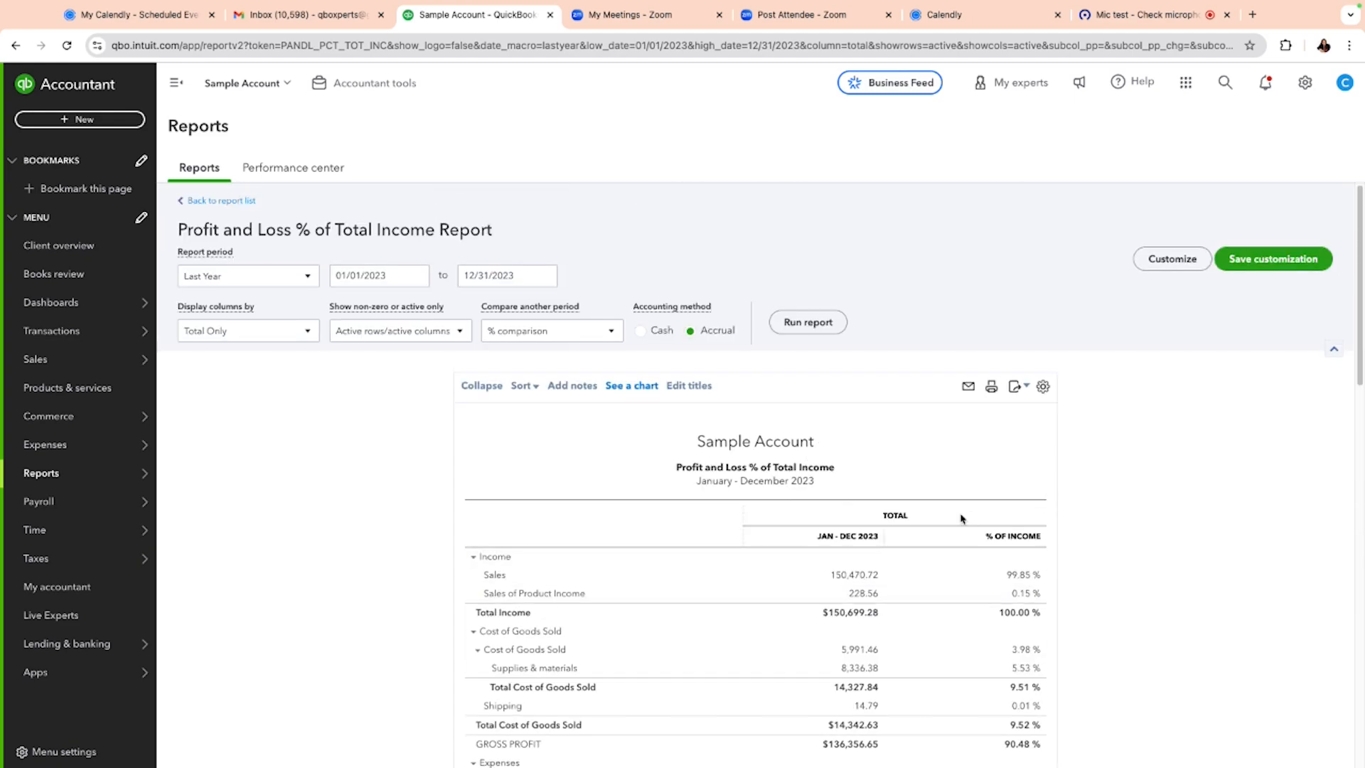
click(287, 338)
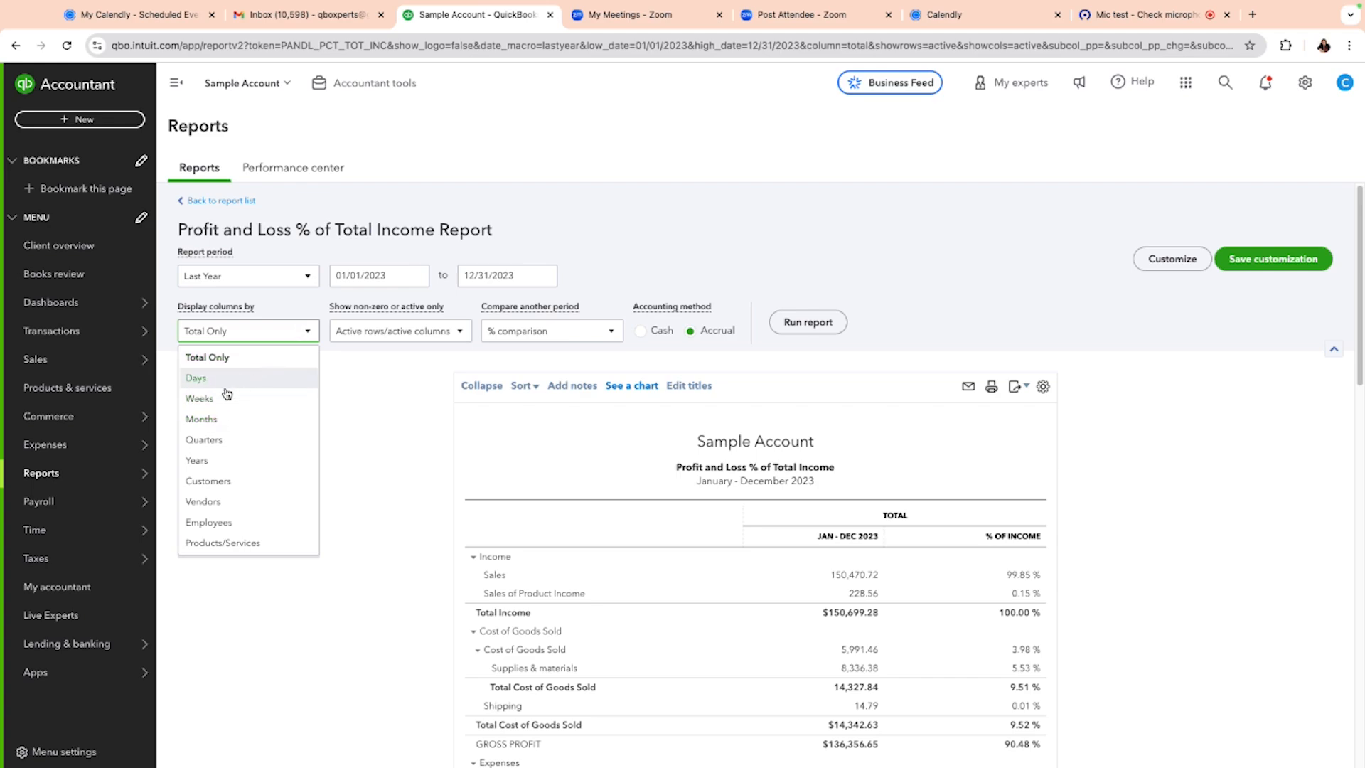
click(222, 420)
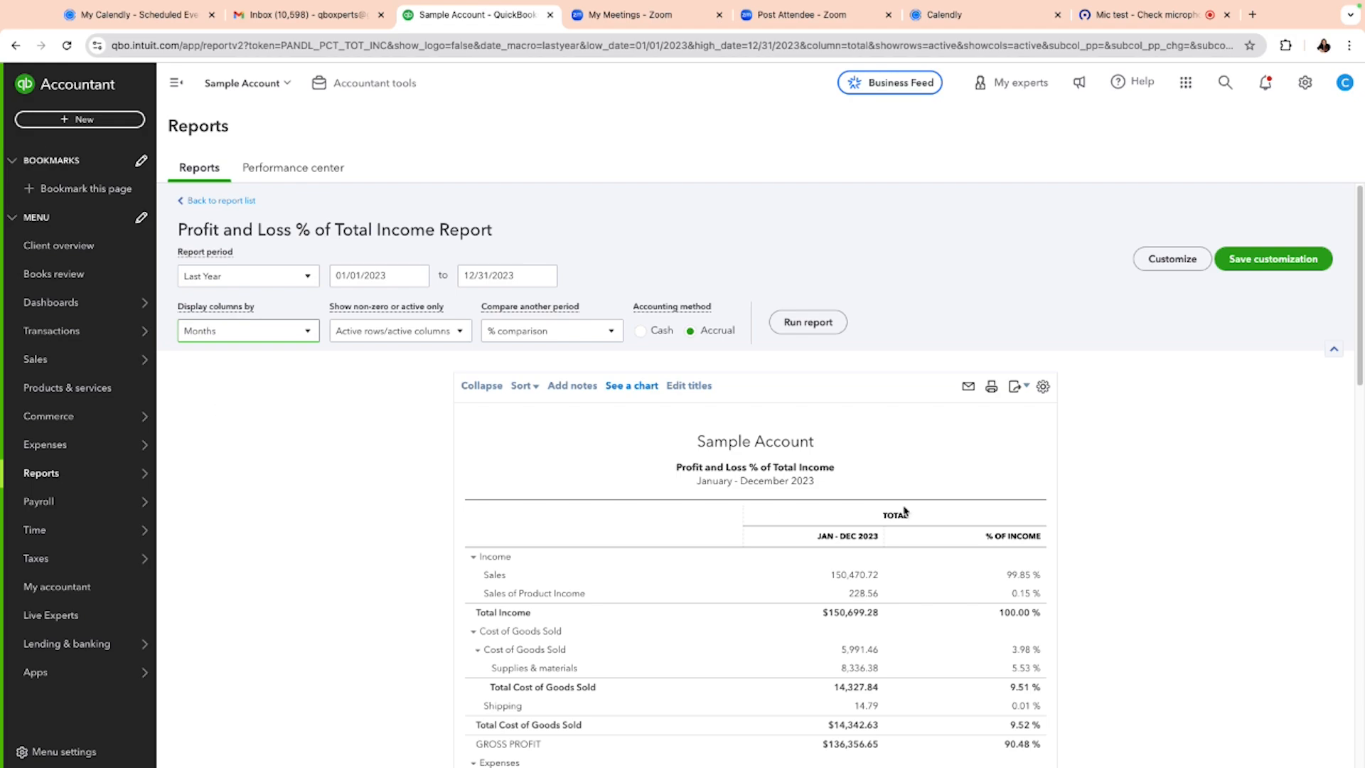
click(808, 324)
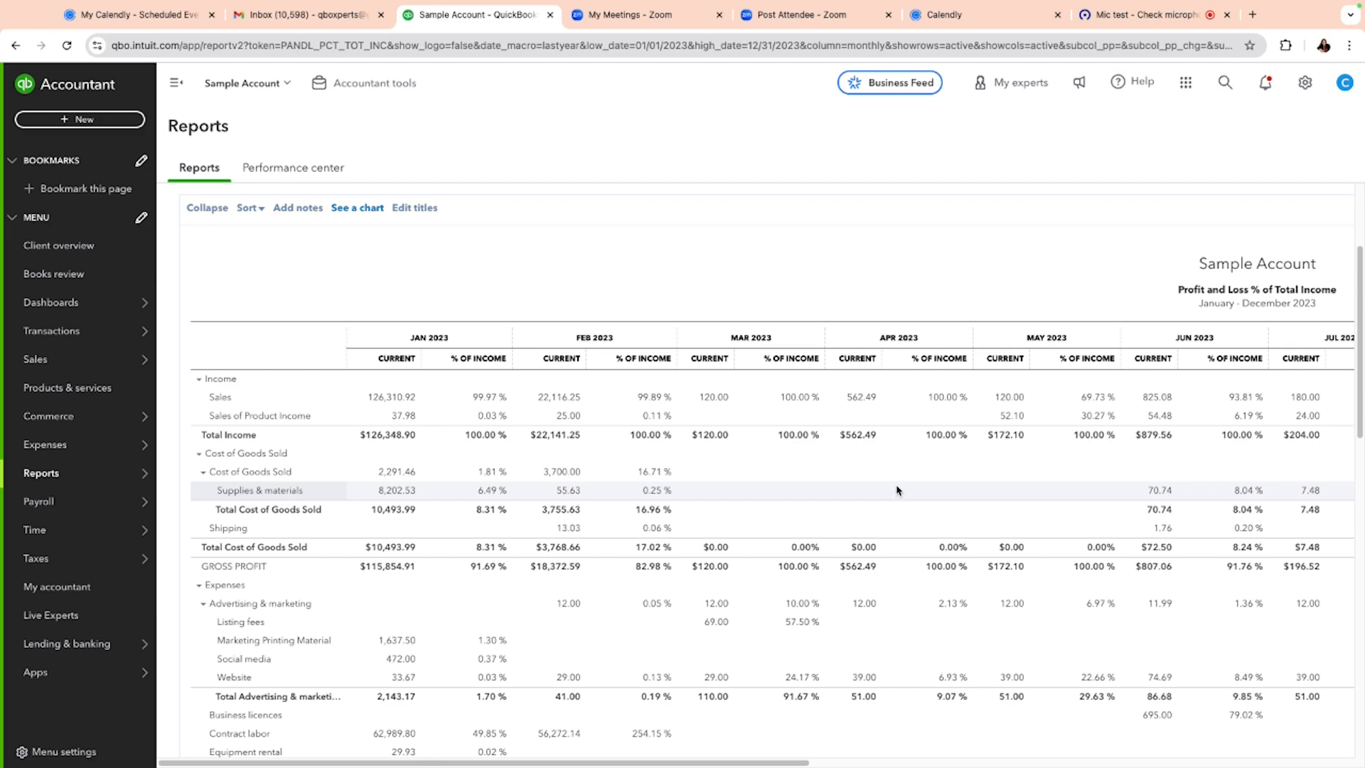
- Leave the monthly percentage report for the report list and open the standard Profit and Loss report
scroll(897, 490, down, 1)
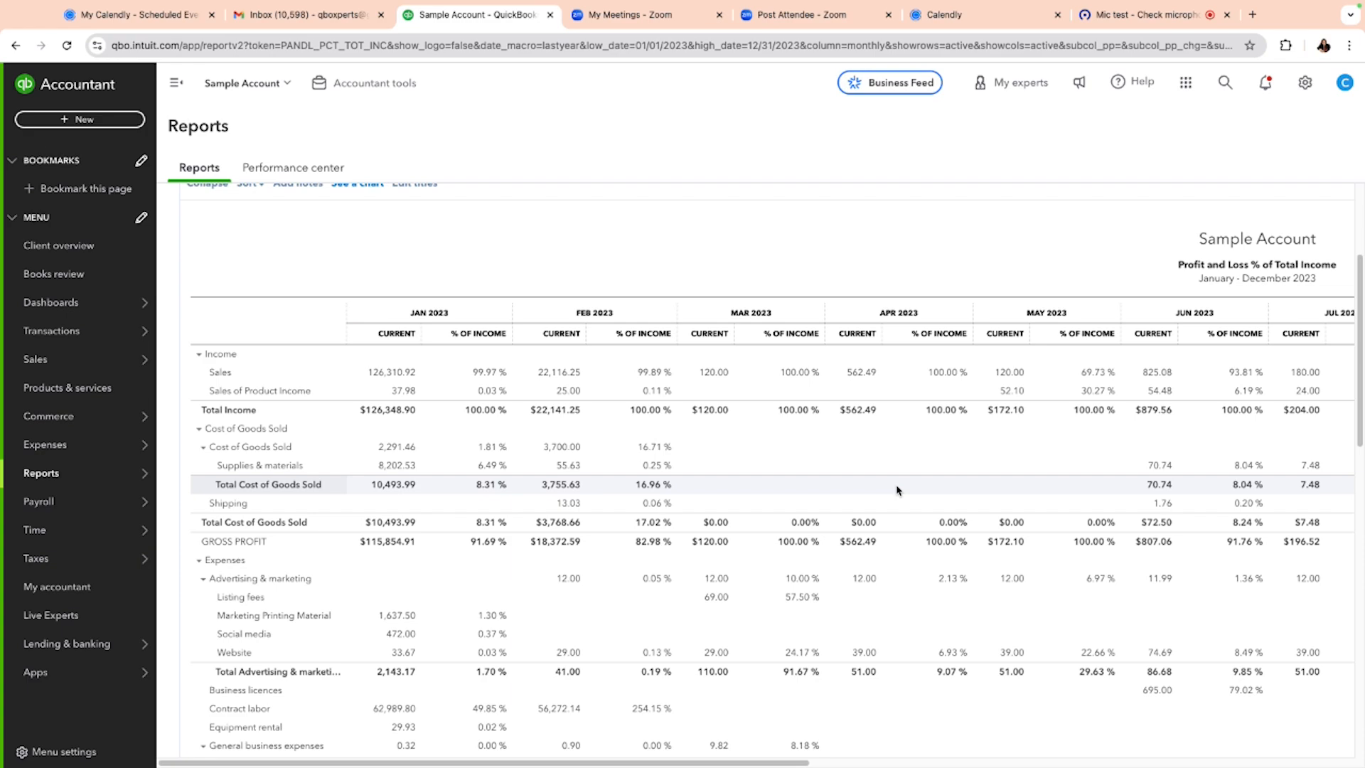
scroll(778, 483, up, 3)
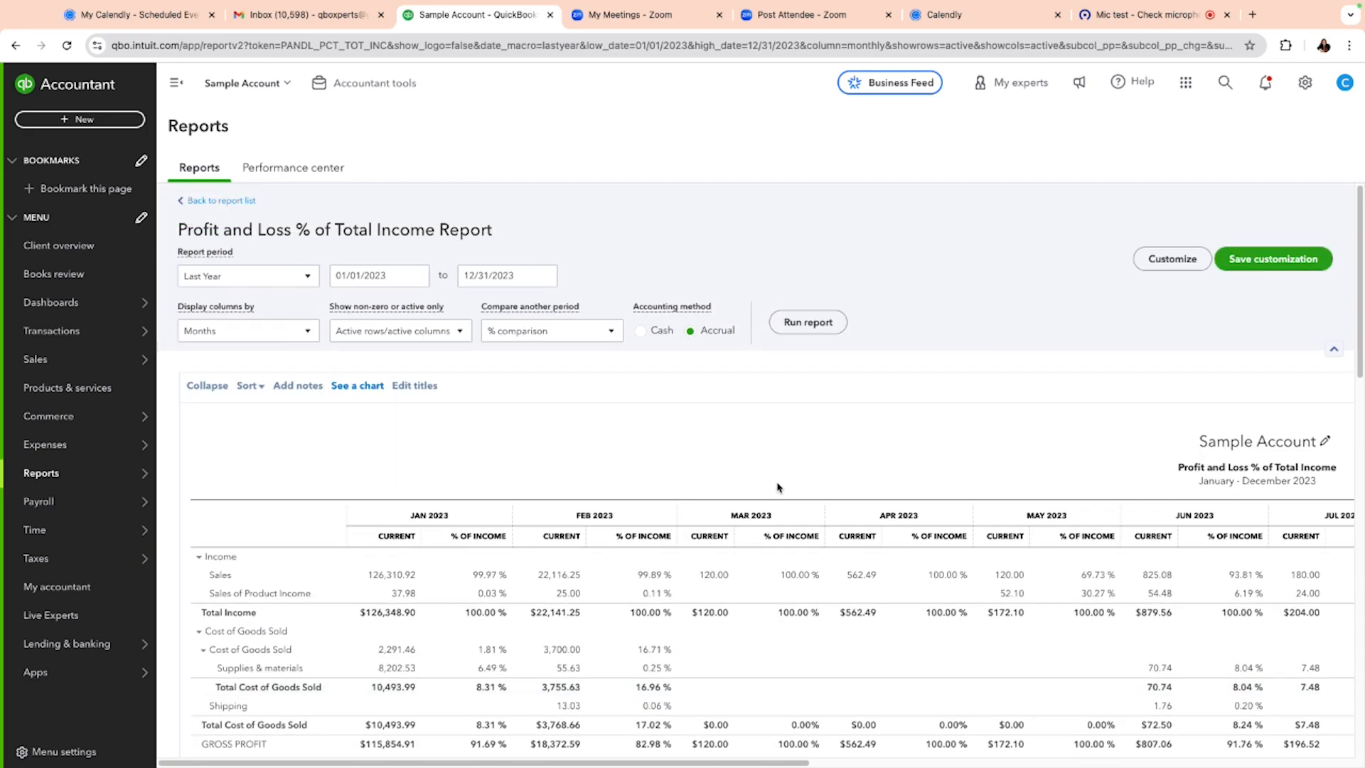
click(226, 202)
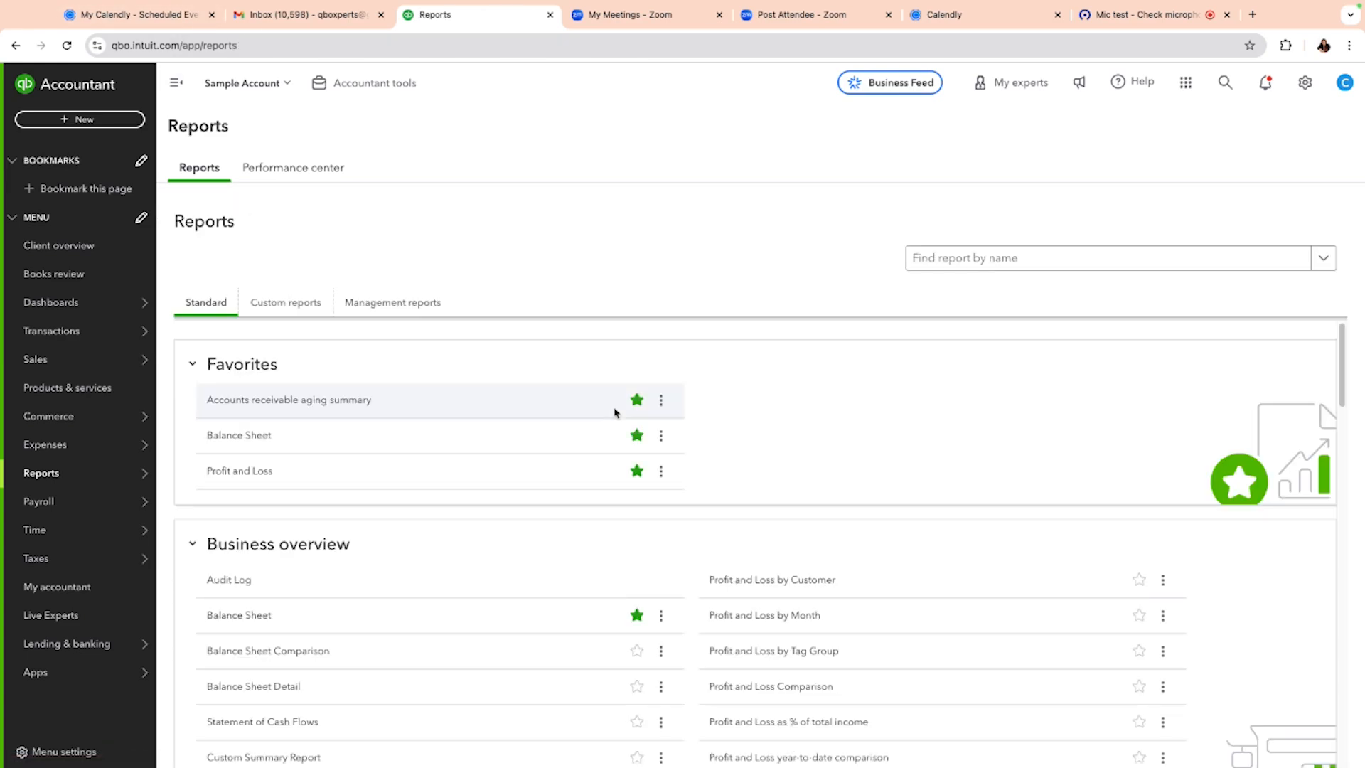
scroll(615, 412, down, 2)
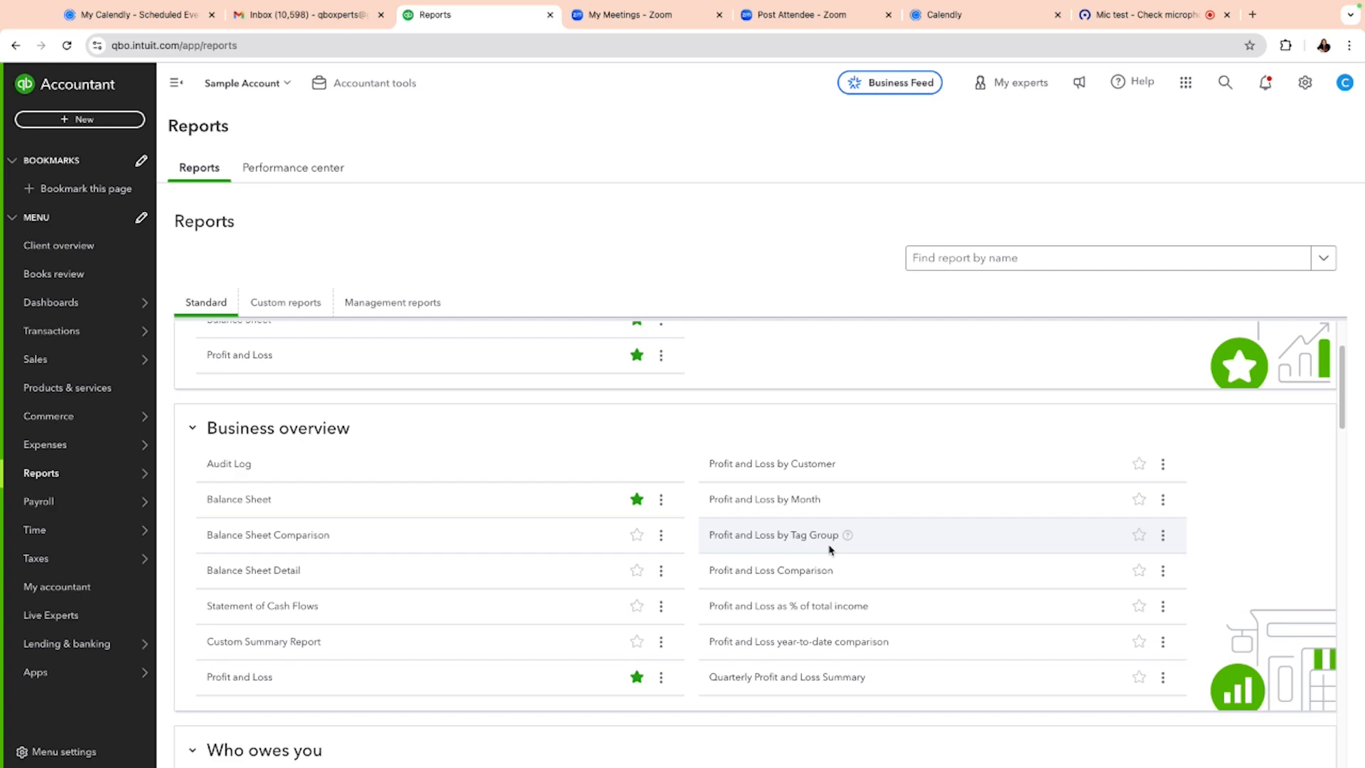
click(254, 357)
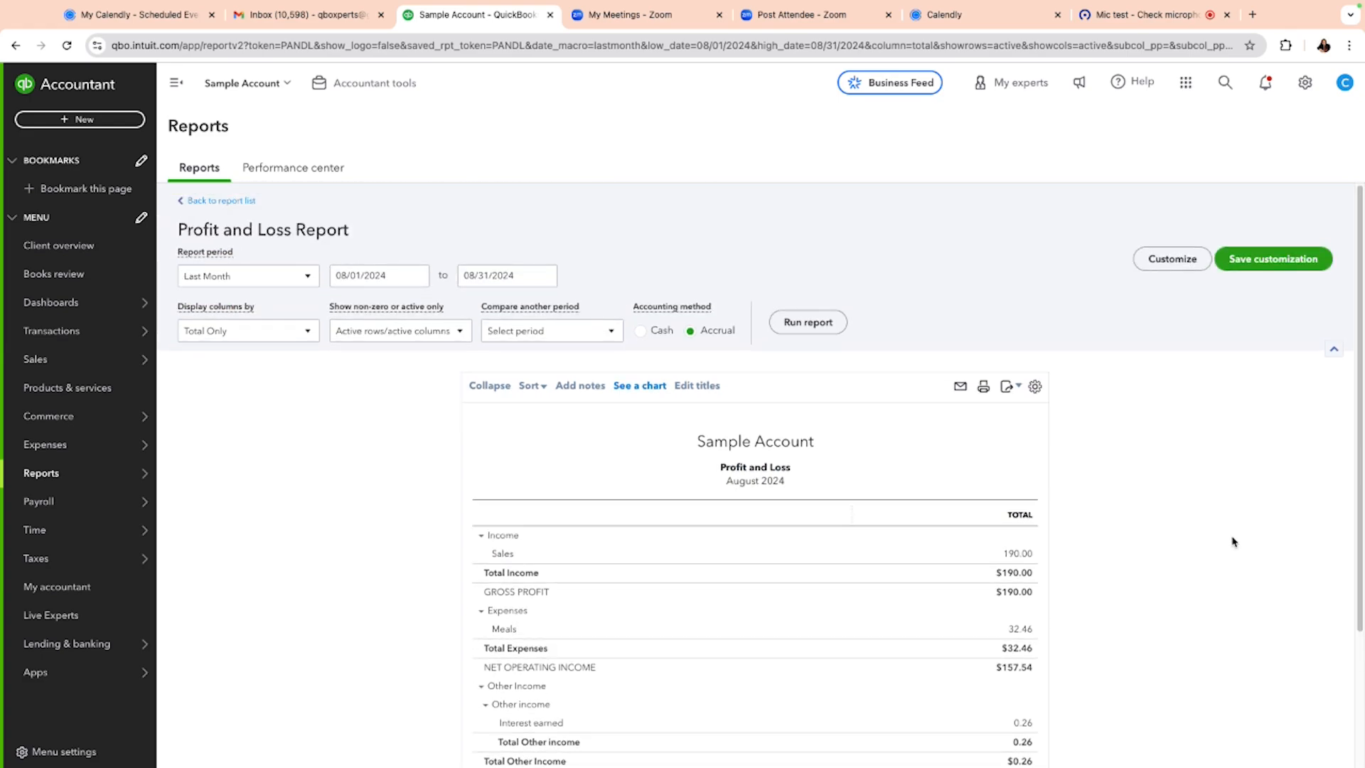
- Look through the report's customization filters, including the customer choices, without changing them, and return to the report list
click(1174, 261)
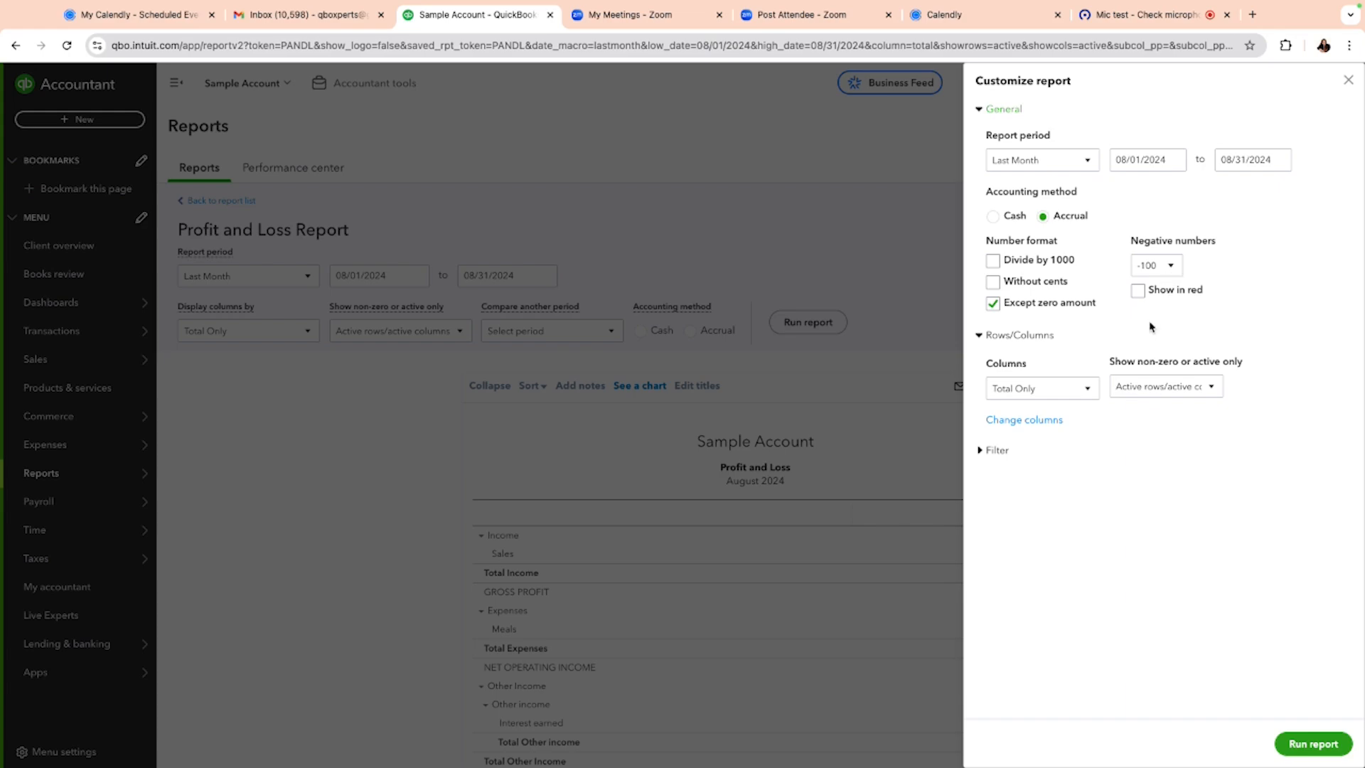
click(981, 451)
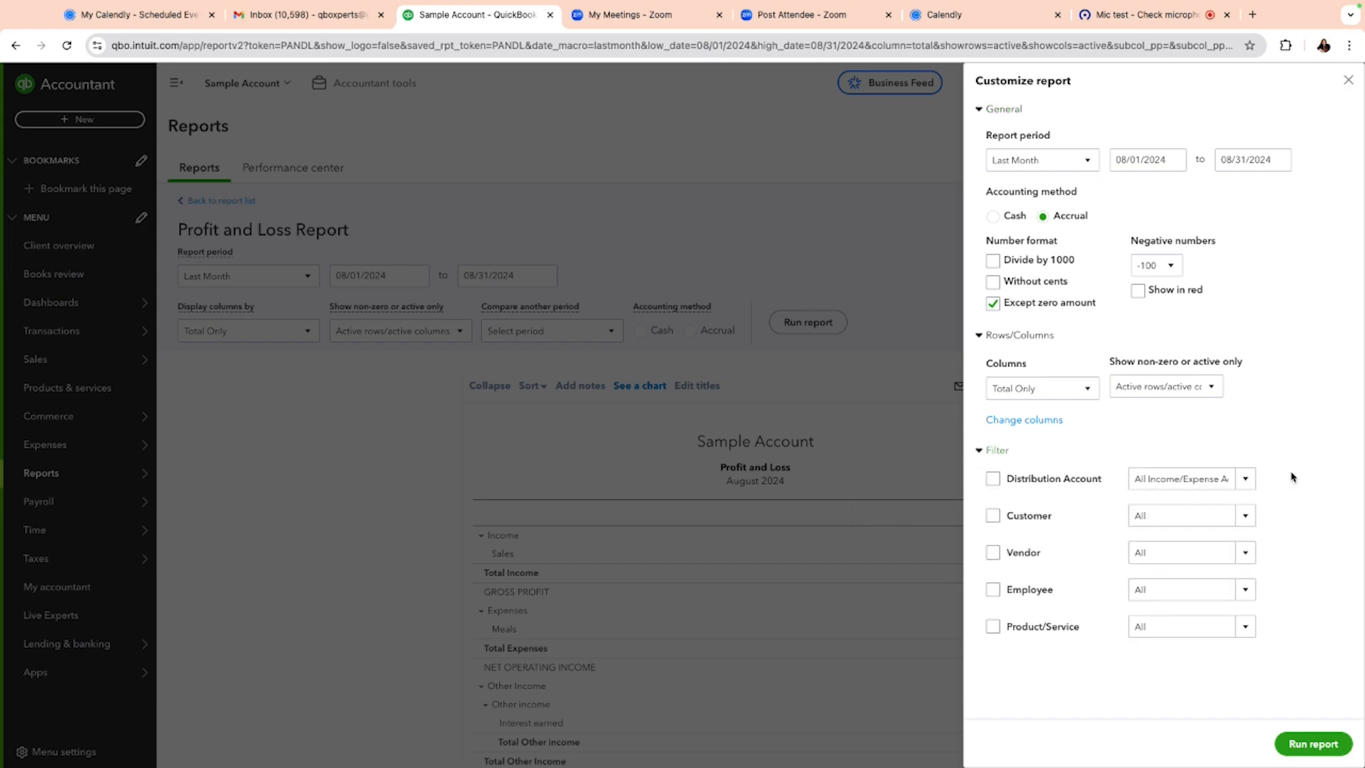
click(1239, 524)
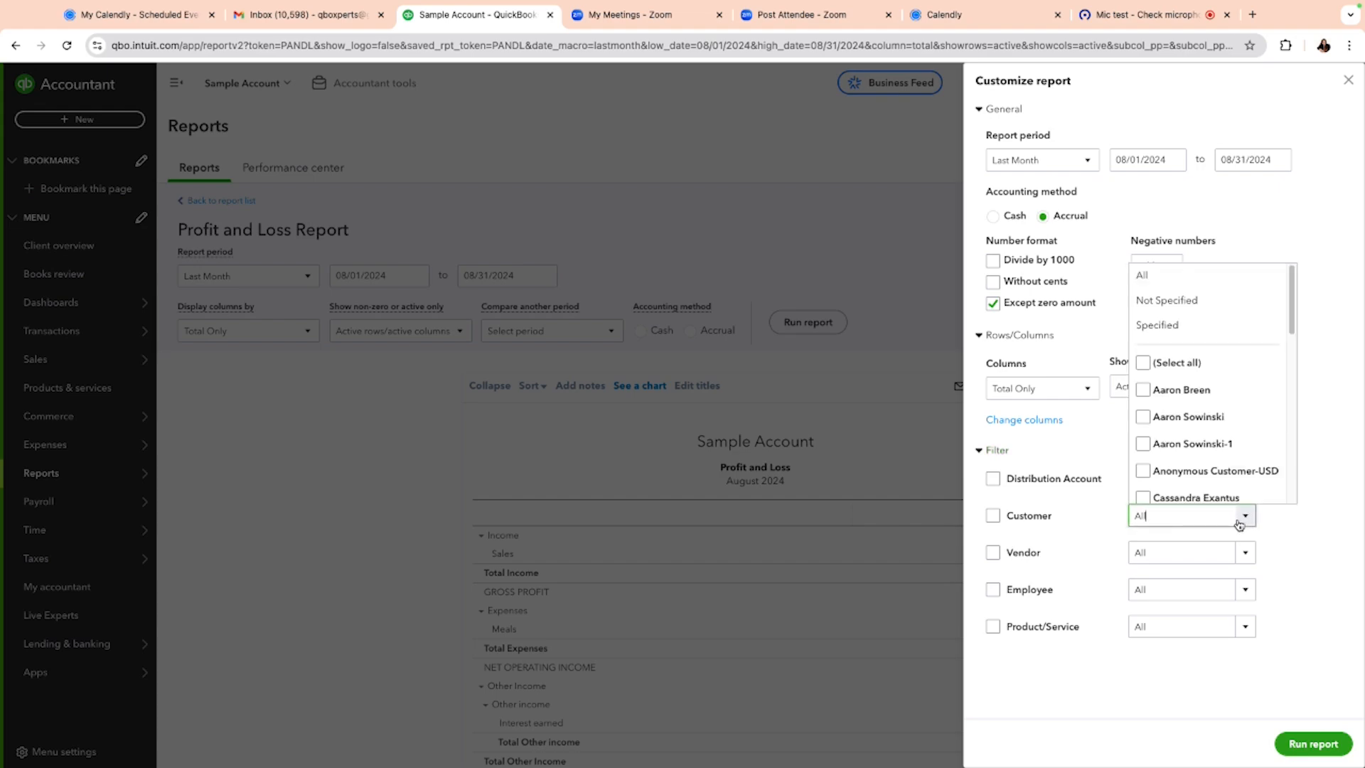
click(1316, 523)
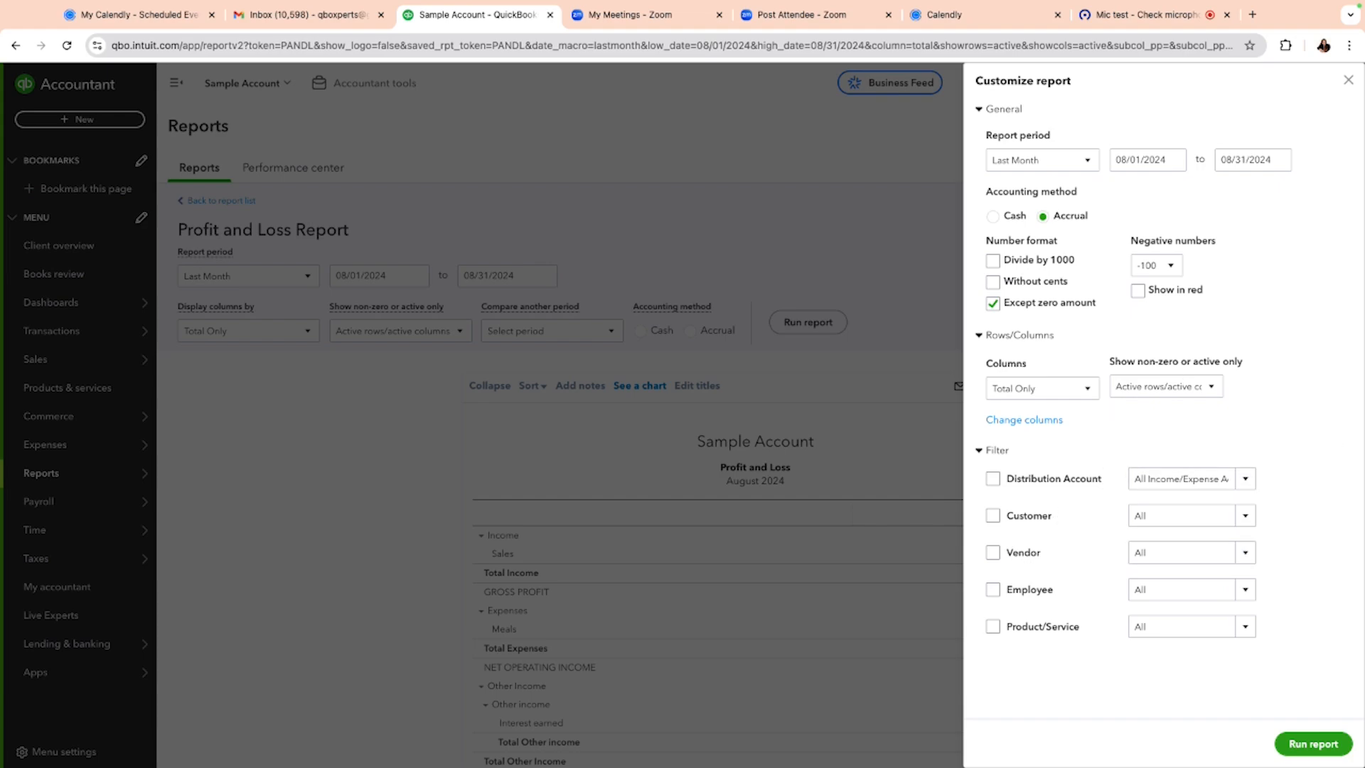
click(1346, 90)
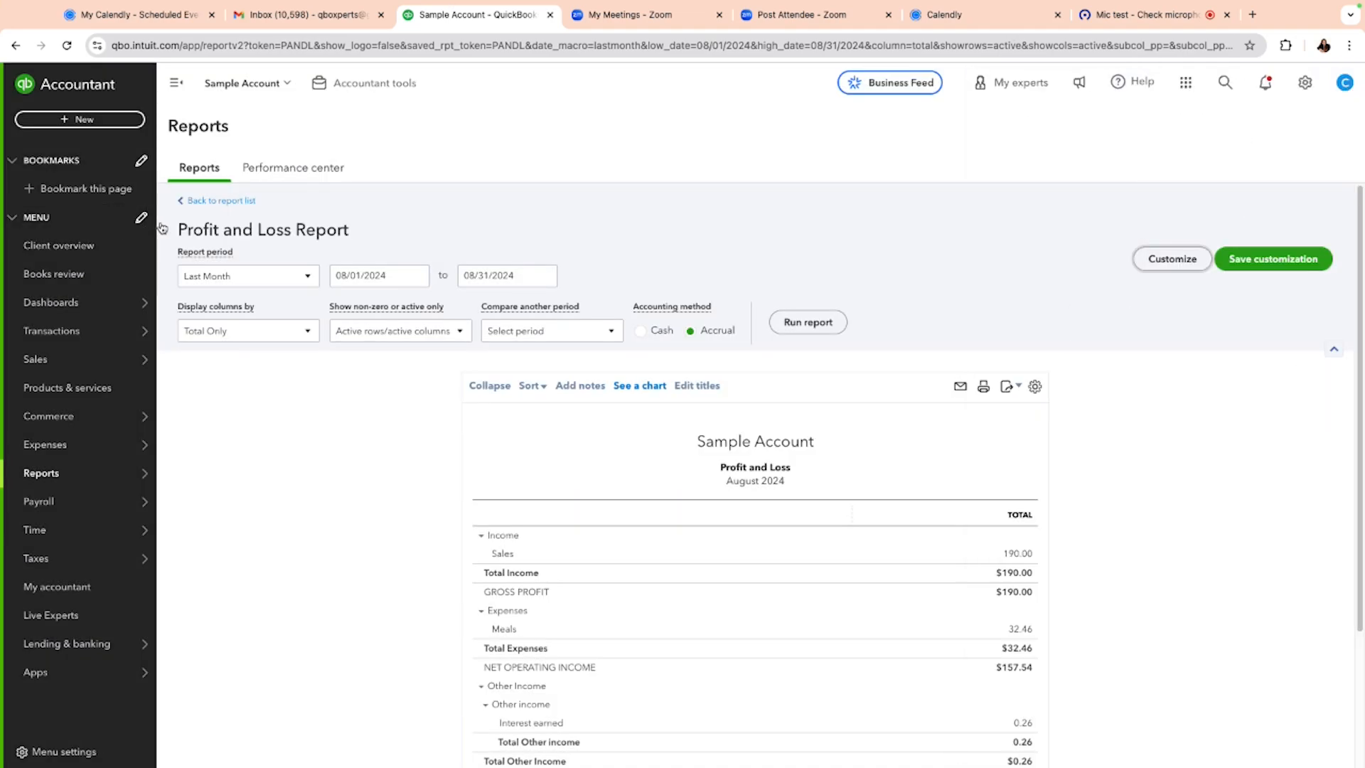
click(202, 203)
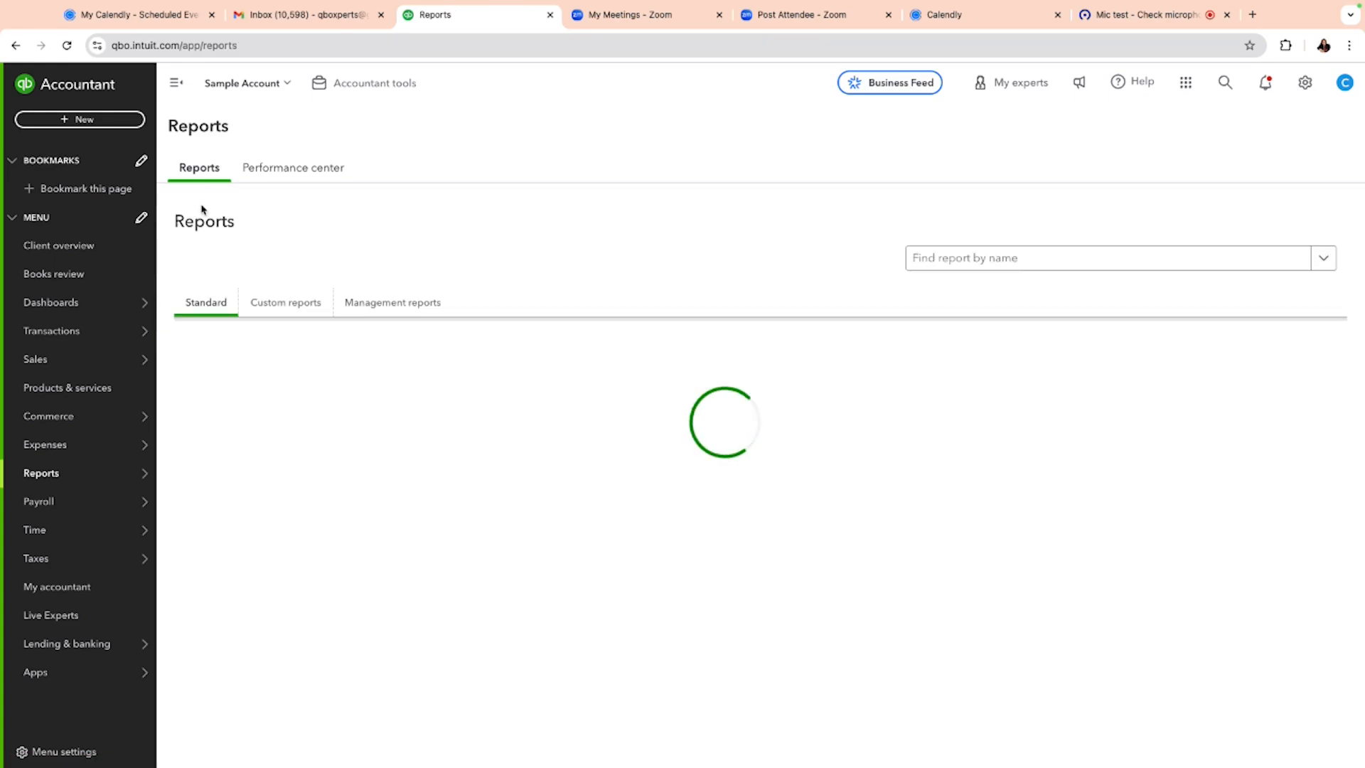